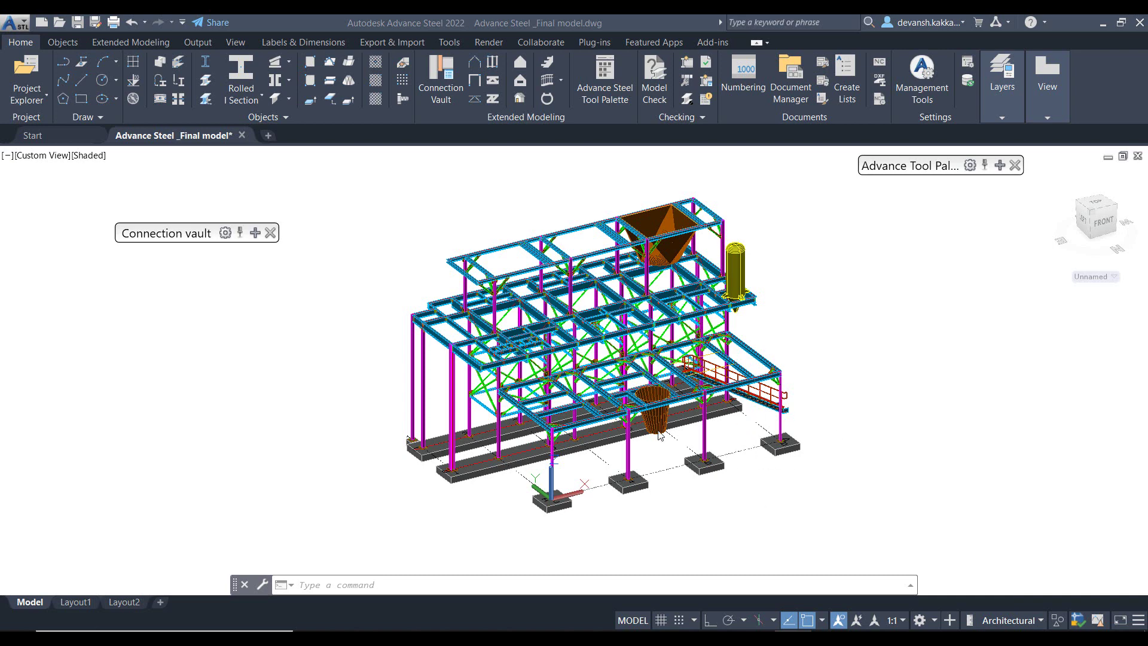
Zoom and pan to recentre the Advance Steel frame model in the view.
{"action": "scroll", "coordinate": [628, 404], "scroll_direction": "down", "scroll_amount": 2}
{"action": "scroll", "coordinate": [499, 330], "scroll_direction": "up", "scroll_amount": 5}
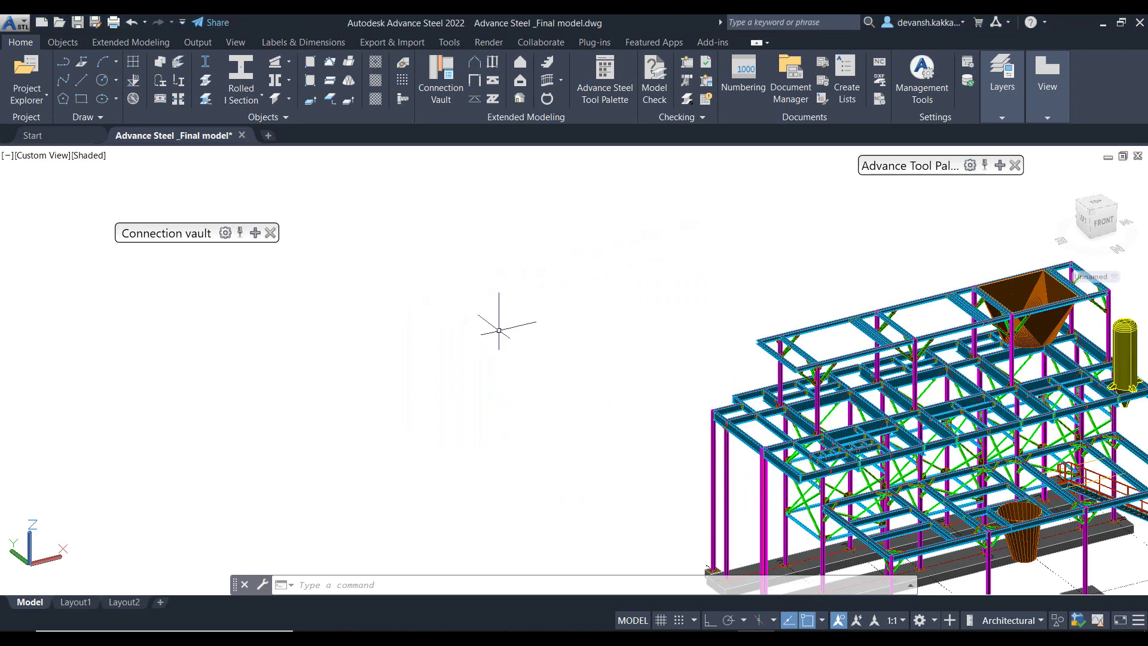
{"action": "scroll", "coordinate": [499, 331], "scroll_direction": "down", "scroll_amount": 3}
{"action": "middle_click_drag", "start_coordinate": [556, 144], "coordinate": [461, 174]}
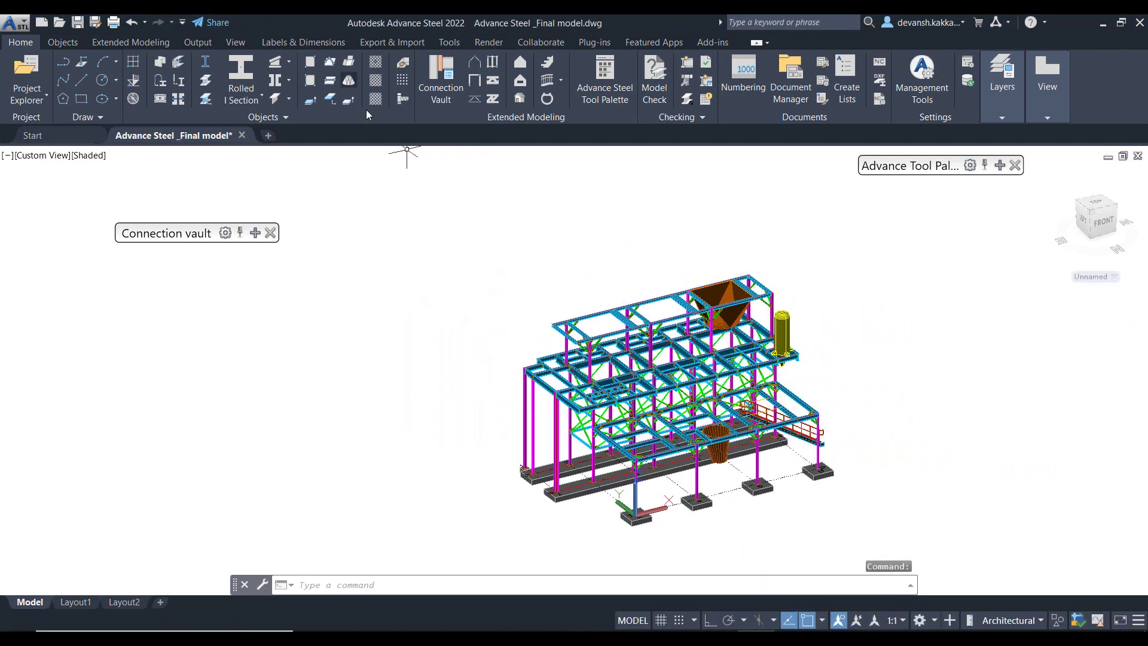
Export the model with Advance Export to Advance Steel _Final model.smlx, replacing the existing file.
{"action": "left_click", "coordinate": [415, 42]}
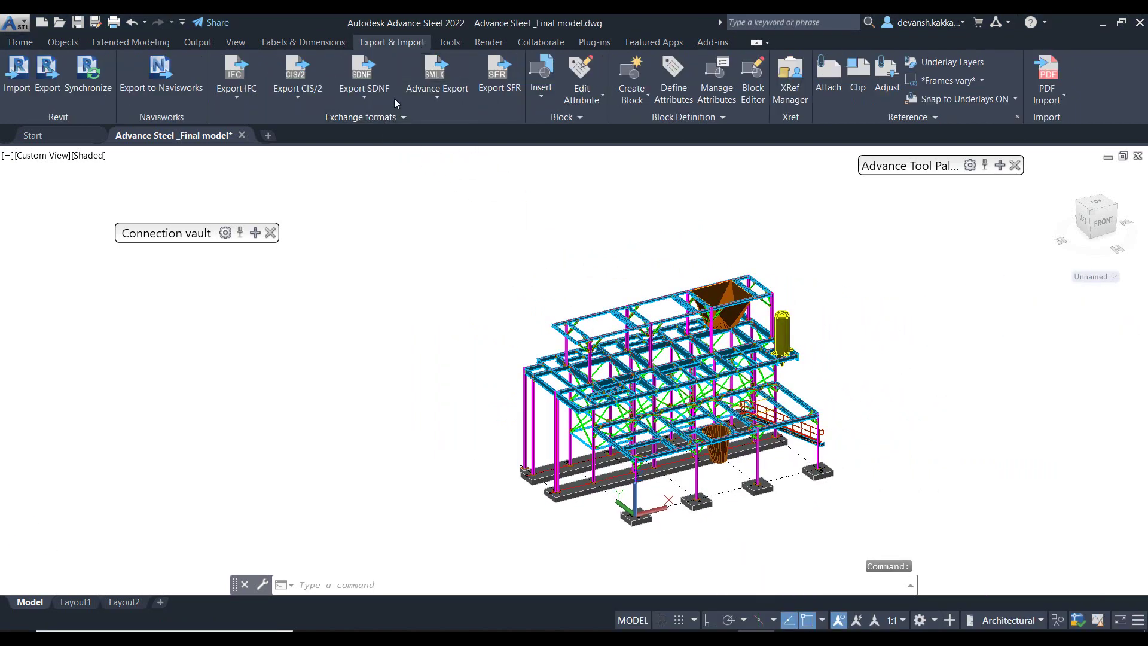
{"action": "left_click", "coordinate": [450, 99]}
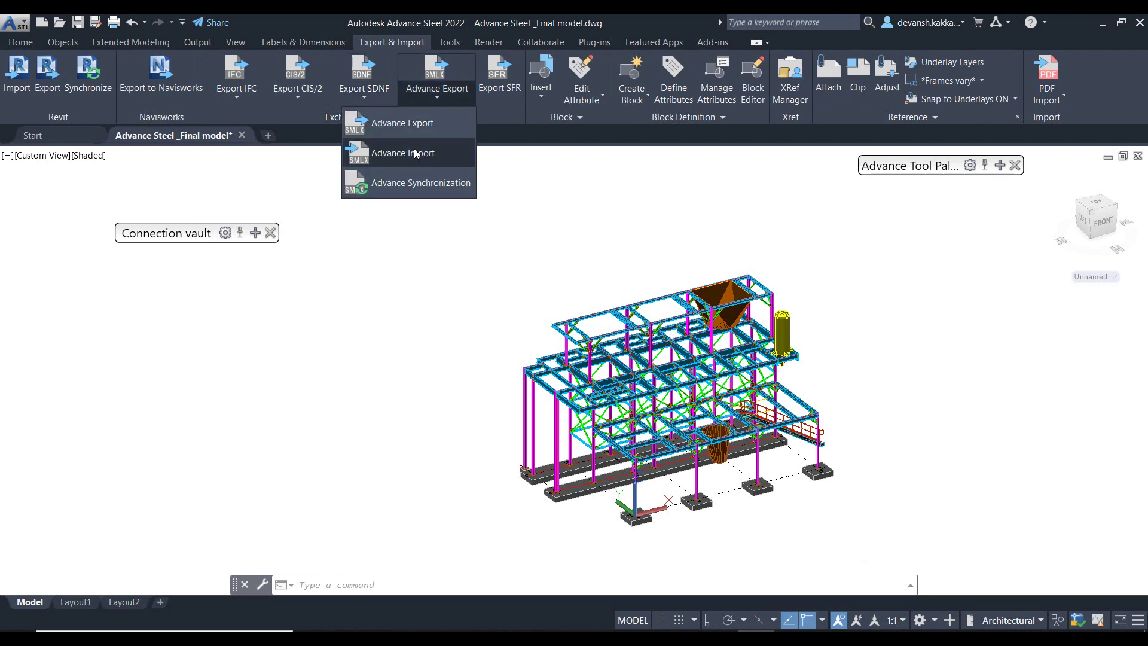
{"action": "left_click", "coordinate": [407, 124]}
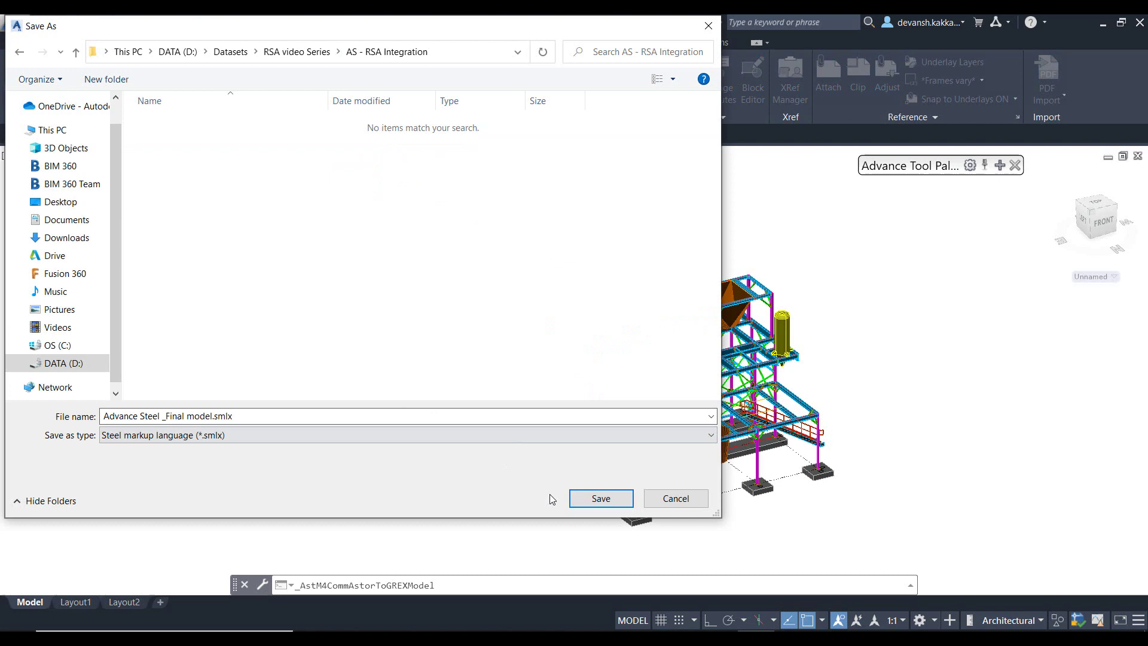
{"action": "left_click", "coordinate": [581, 501]}
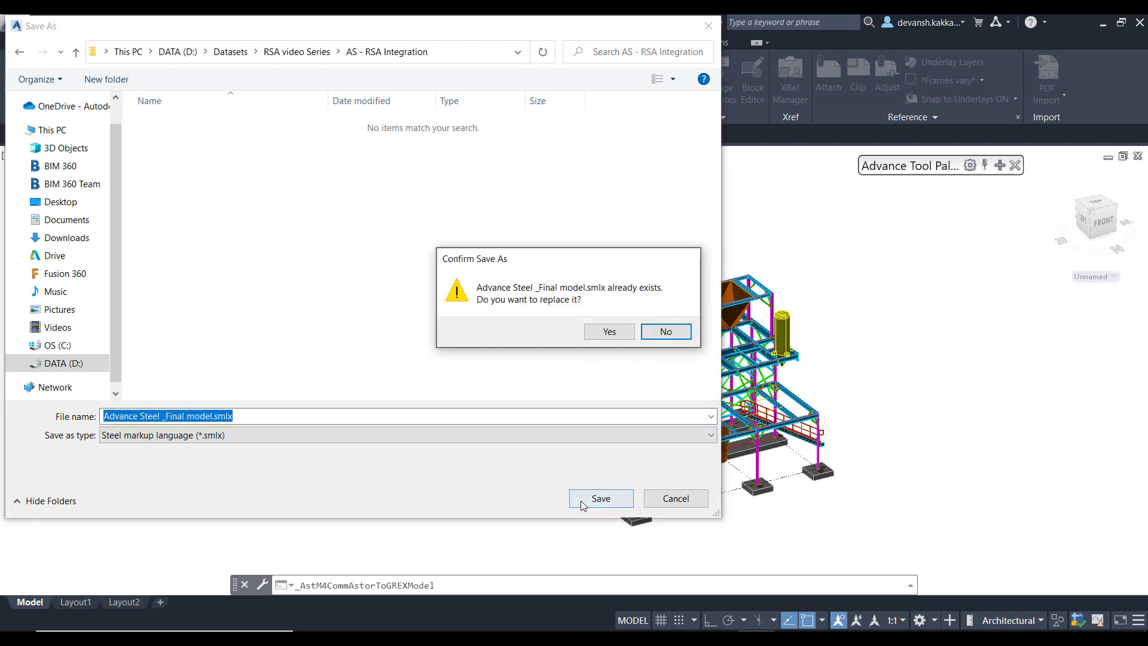
{"action": "left_click", "coordinate": [598, 333]}
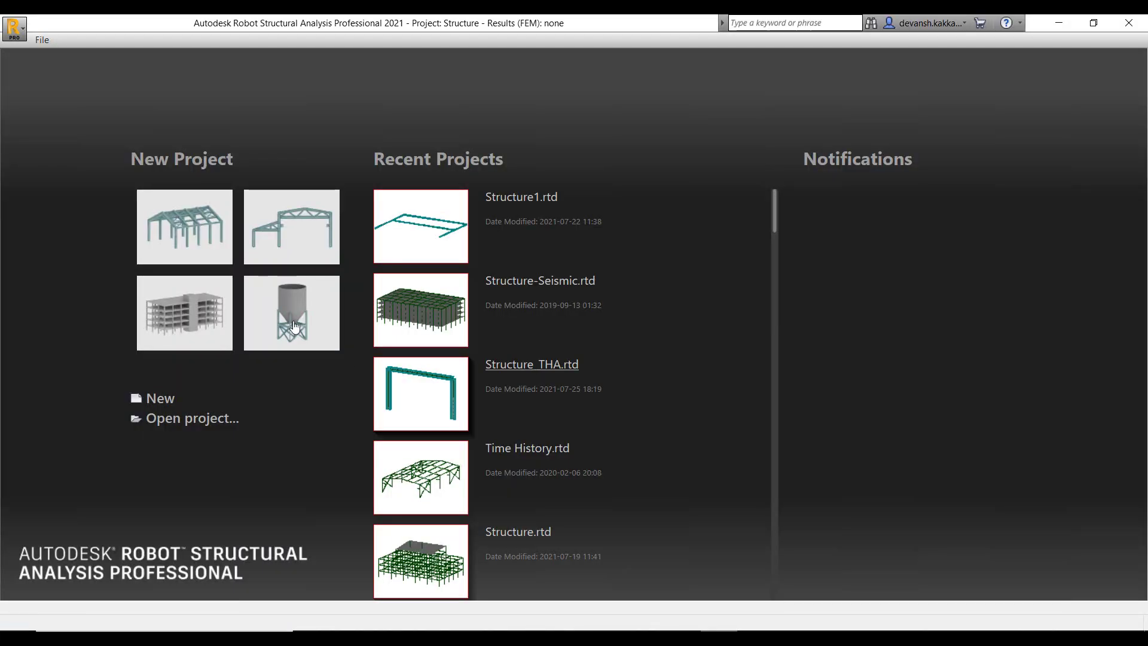
Start a new frame project in Robot and bring up the Add-Ins Integration list.
{"action": "left_click", "coordinate": [192, 232]}
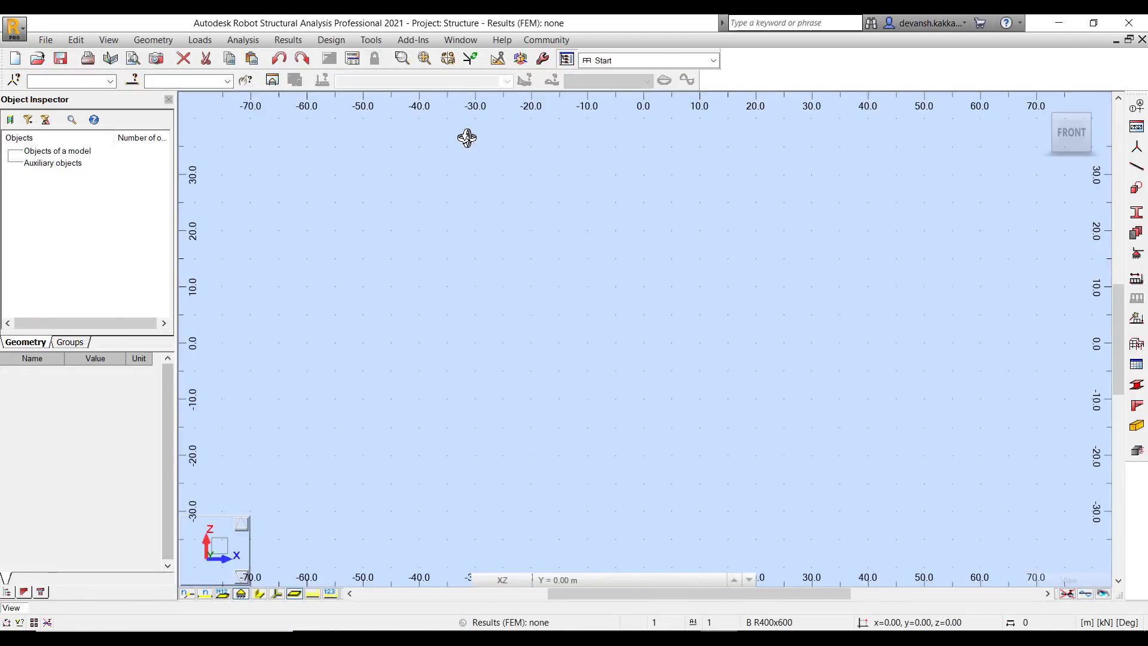
{"action": "left_click", "coordinate": [413, 40]}
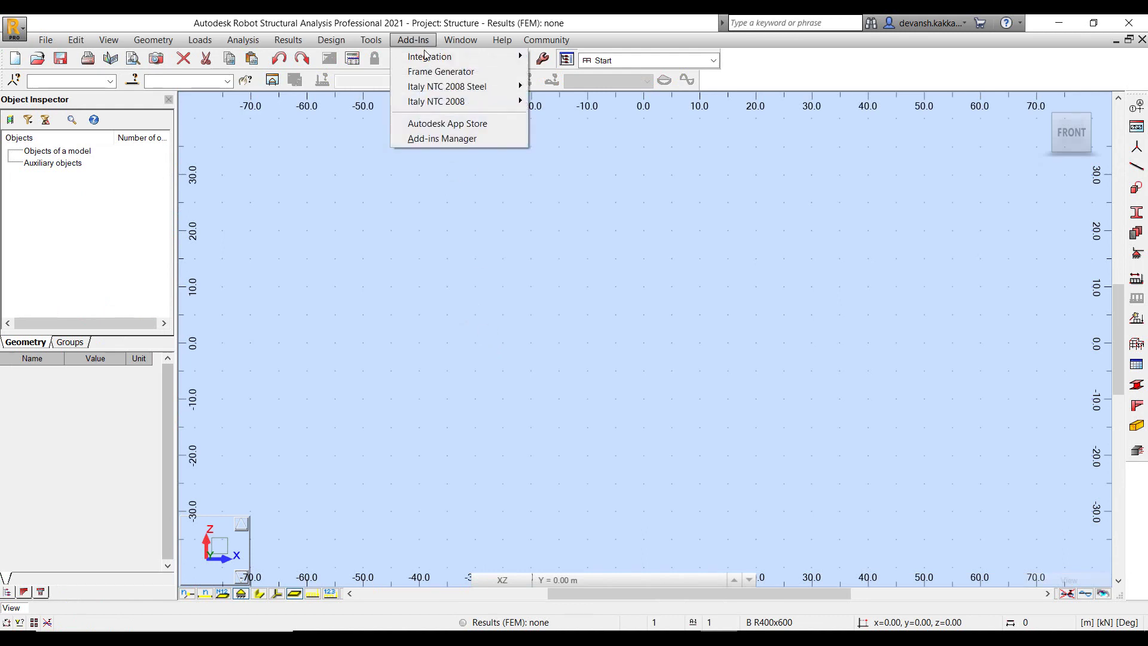
{"action": "mouse_move", "coordinate": [442, 57]}
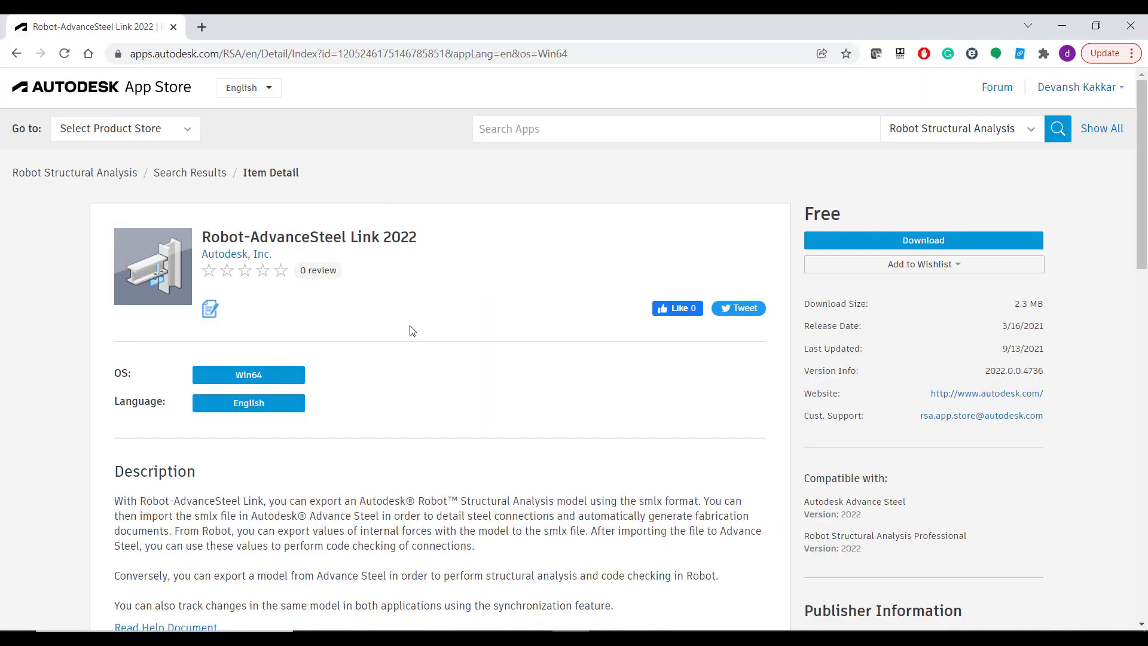
Scroll through the Robot-AdvanceSteel Link 2022 App Store page and highlight the add-in name.
{"action": "scroll", "coordinate": [377, 283], "scroll_direction": "down", "scroll_amount": 1}
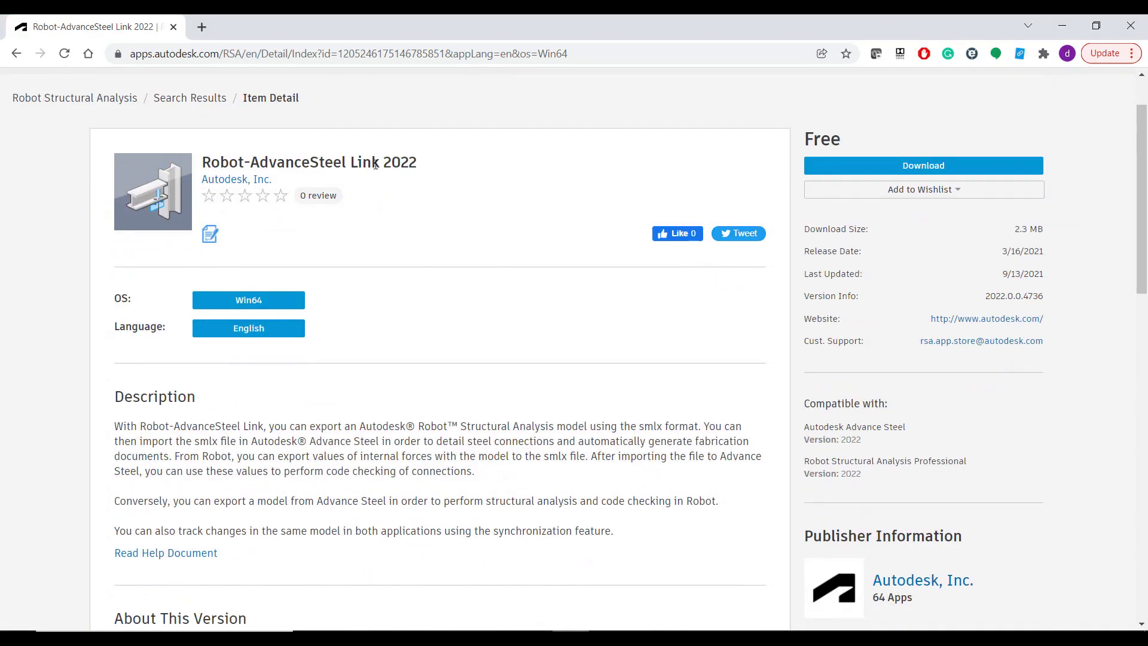
{"action": "scroll", "coordinate": [483, 200], "scroll_direction": "up", "scroll_amount": 1}
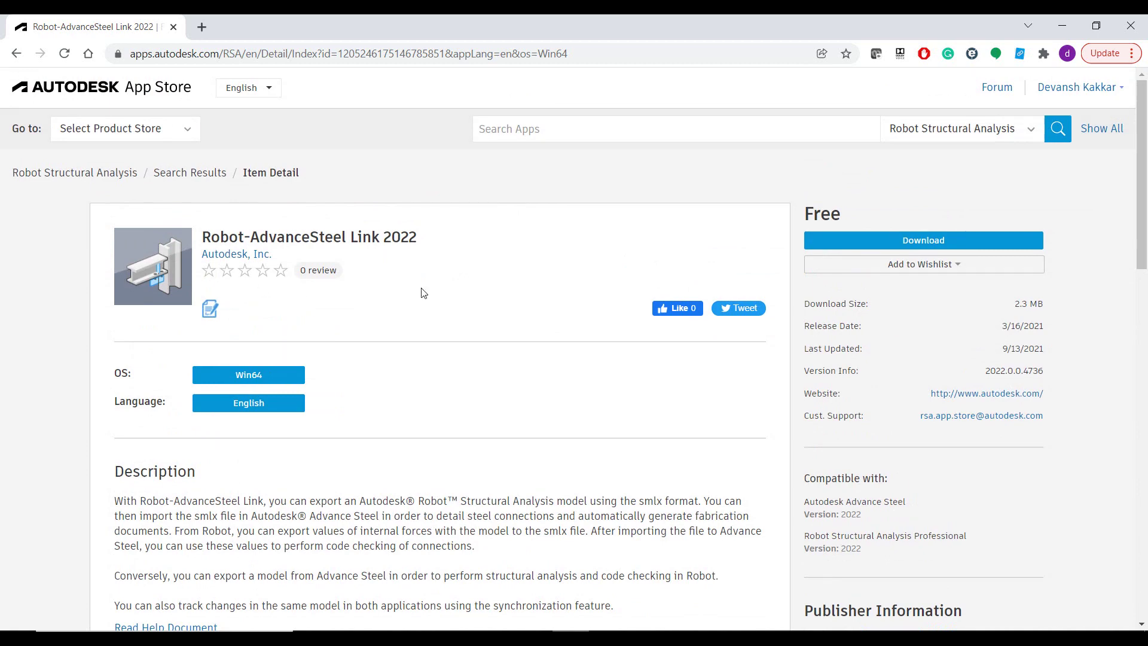
{"action": "left_click_drag", "start_coordinate": [207, 230], "coordinate": [478, 229]}
{"action": "left_click", "coordinate": [402, 294]}
Set Advance Steel integration to Import without creating the Advance Steel model as backgrounds.
{"action": "left_click", "coordinate": [723, 631]}
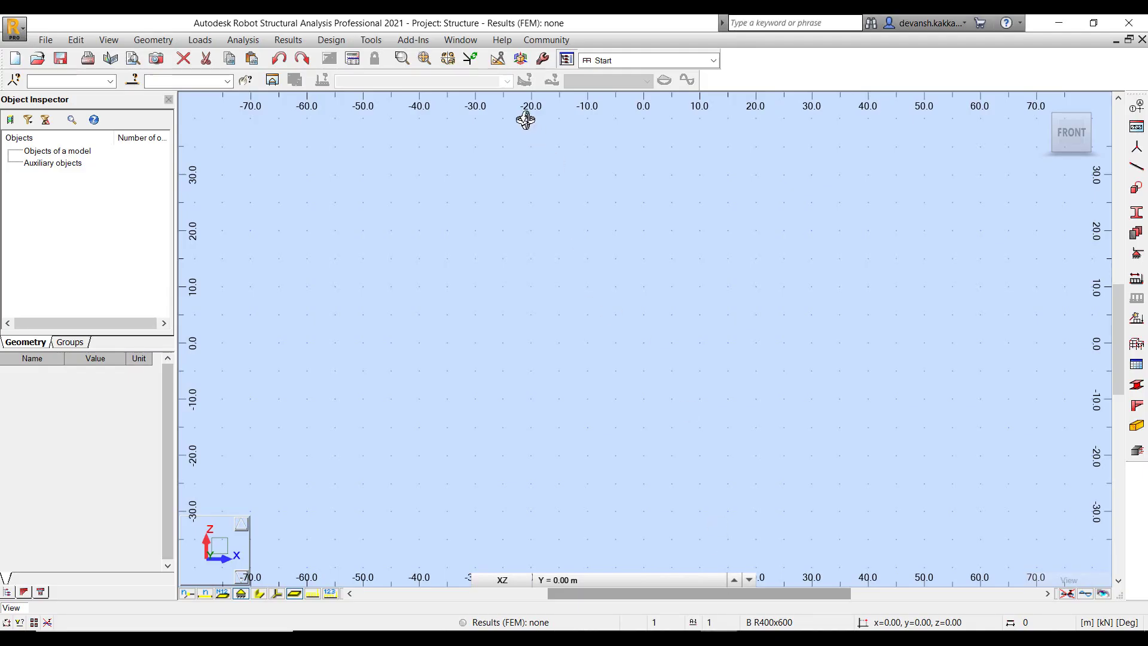
{"action": "left_click", "coordinate": [413, 39]}
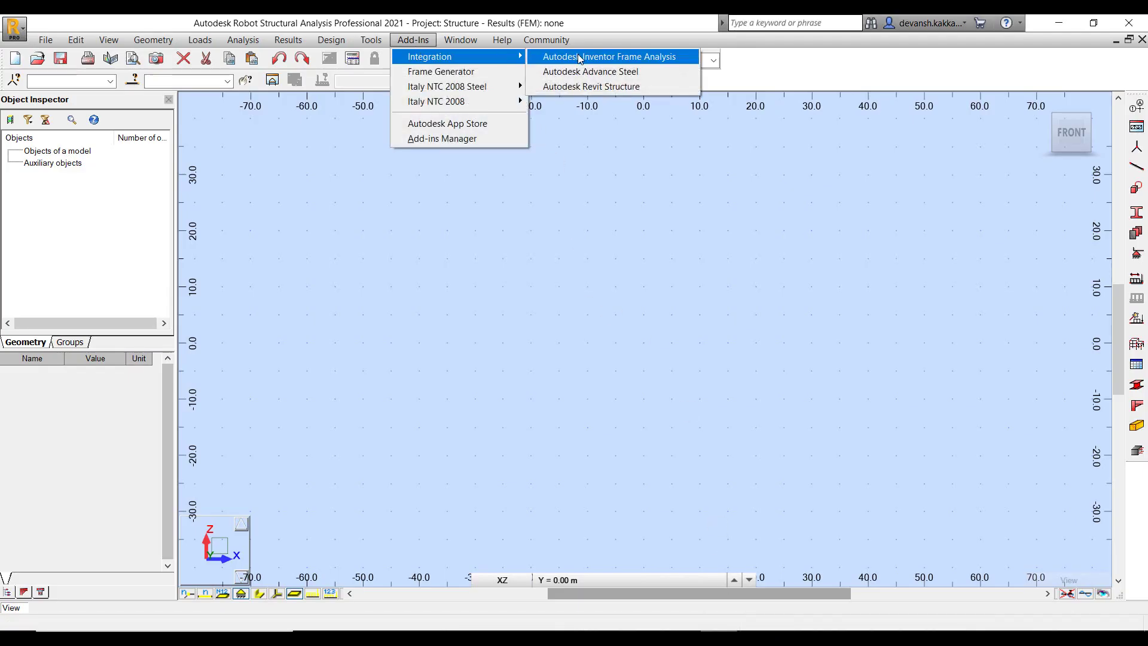
{"action": "left_click", "coordinate": [591, 71]}
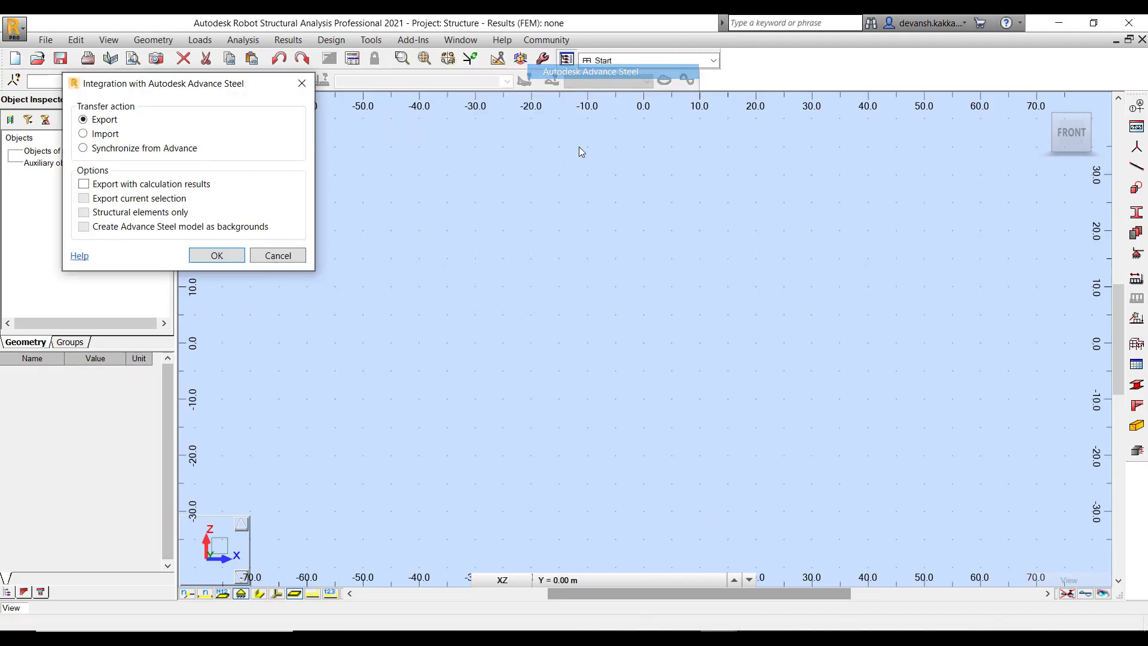
{"action": "left_click", "coordinate": [87, 138]}
{"action": "left_click", "coordinate": [84, 227]}
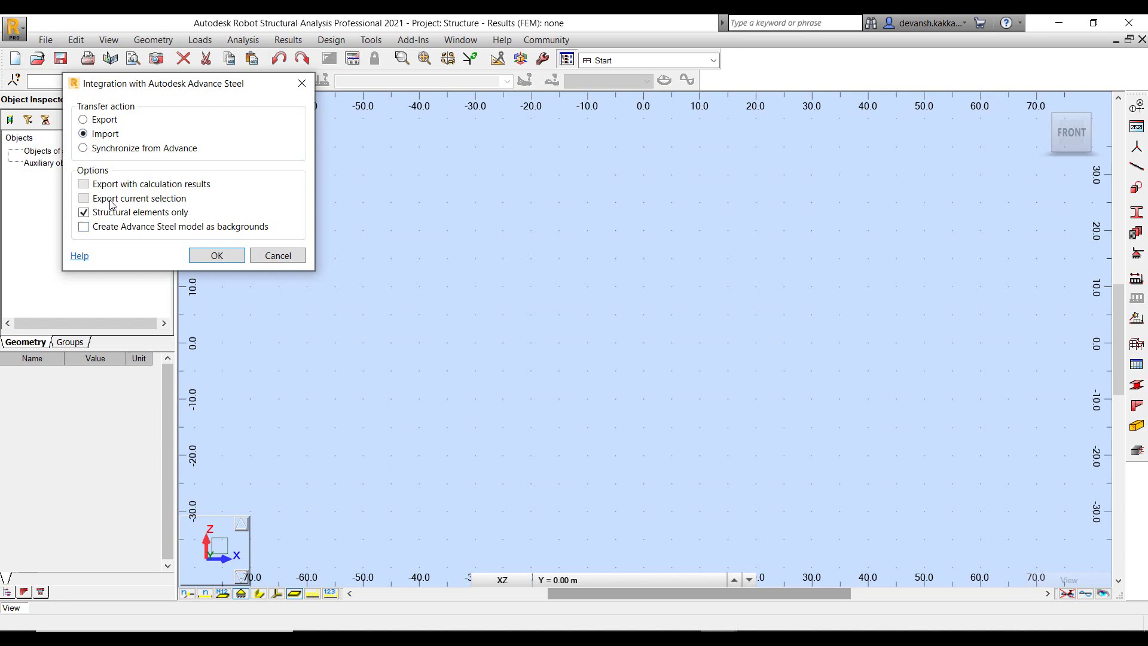
Confirm the import settings and open Advance Steel _Final model.smlx for import.
{"action": "left_click", "coordinate": [233, 256]}
{"action": "left_click", "coordinate": [291, 203]}
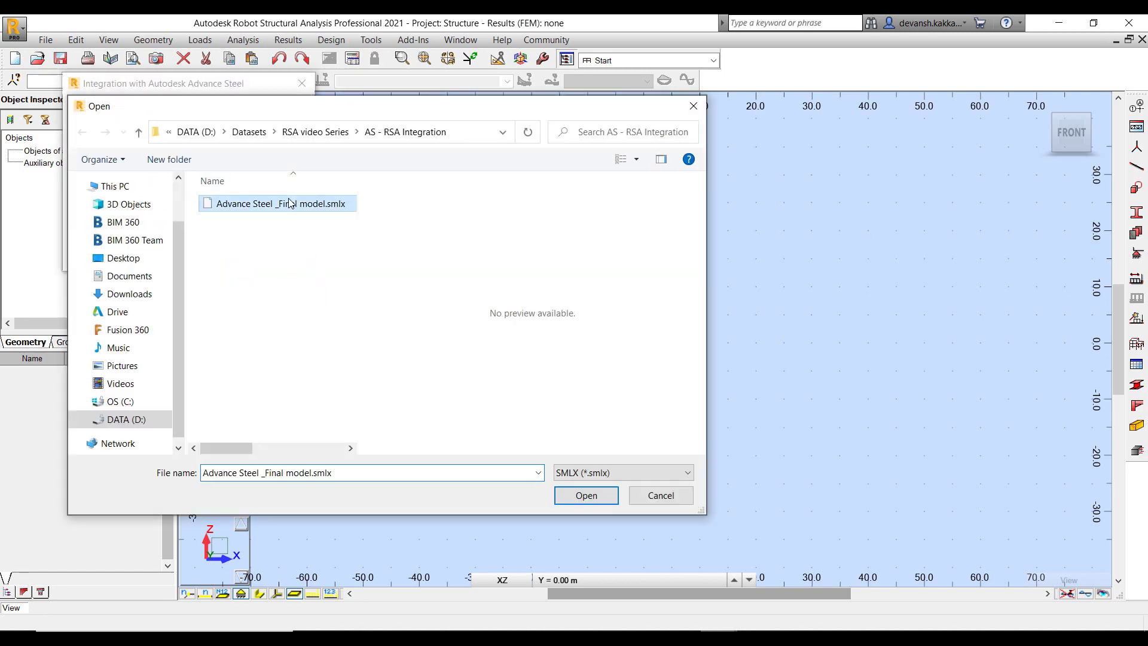
{"action": "left_click", "coordinate": [586, 496]}
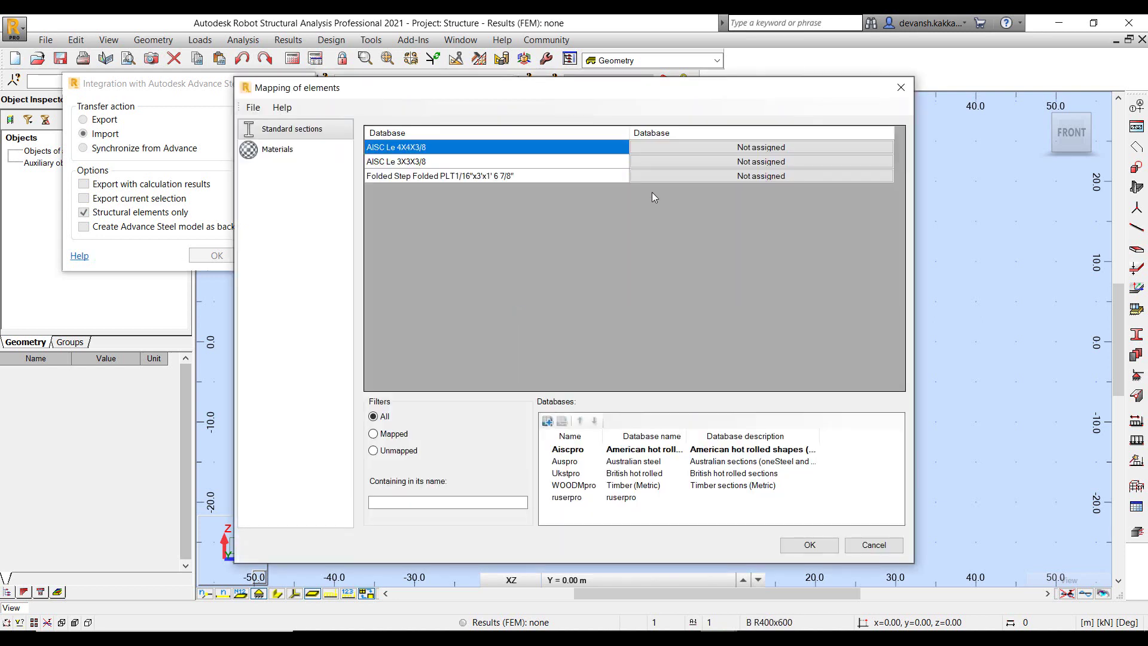
Map Le 4X4X3/8, Le 3X3X3/8 and the folded plate to L 4x4x0.375, L 3x3x0.375 and C 3x5.
{"action": "left_click", "coordinate": [726, 148]}
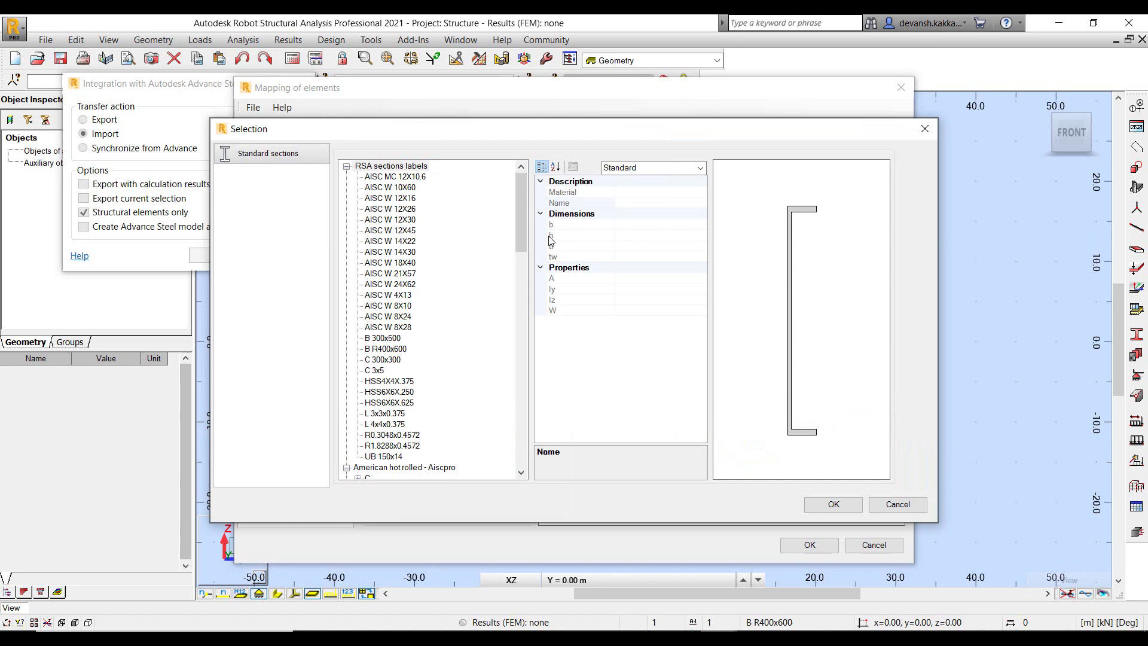
{"action": "left_click_drag", "start_coordinate": [521, 237], "coordinate": [520, 273]}
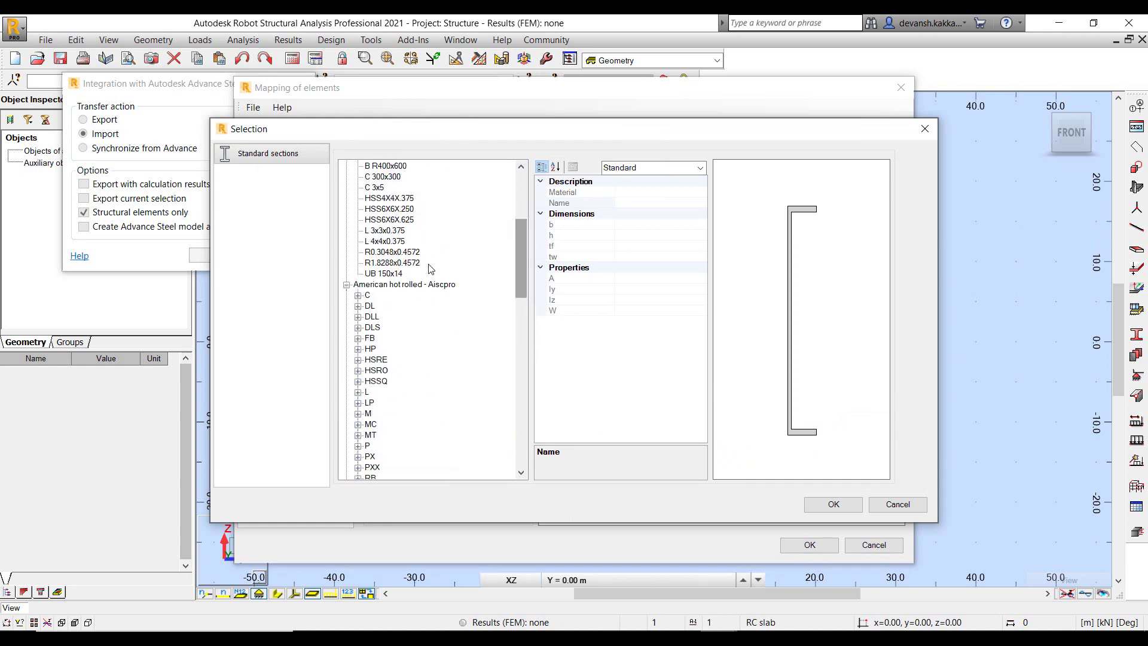
{"action": "left_click", "coordinate": [388, 241]}
{"action": "left_click", "coordinate": [834, 504]}
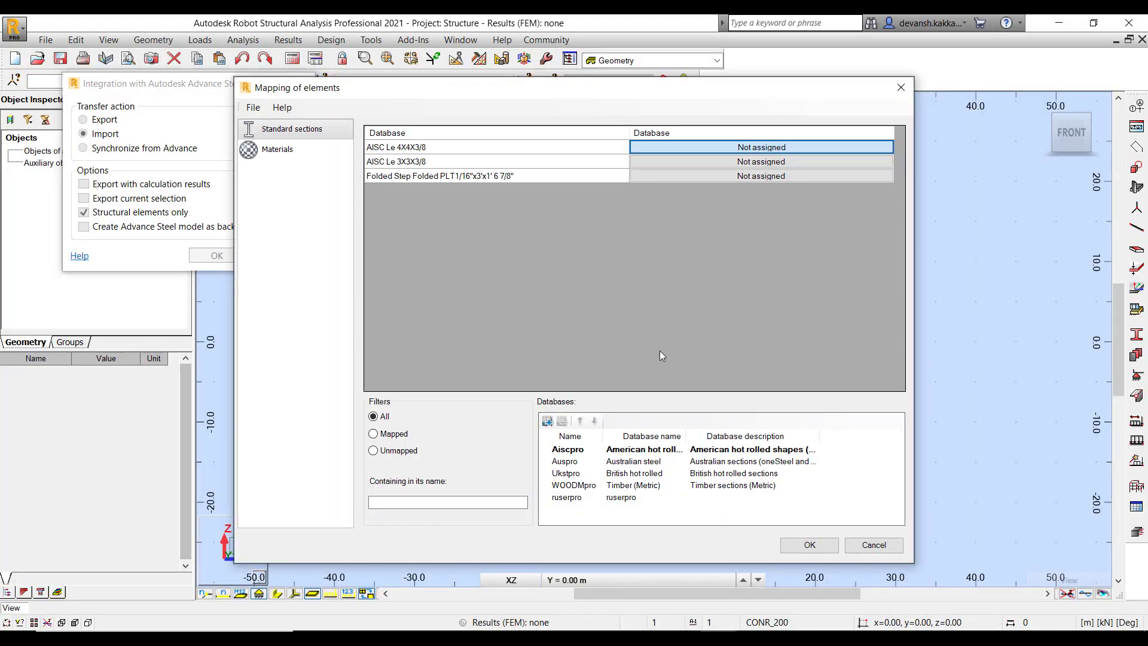
{"action": "left_click", "coordinate": [683, 166]}
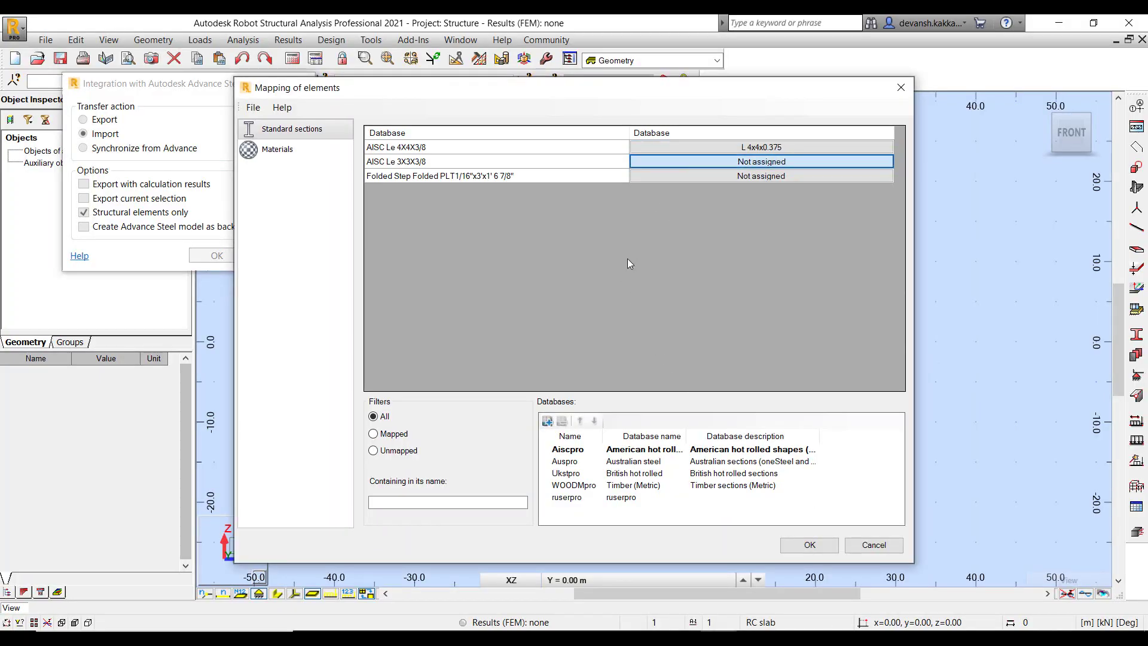
{"action": "left_click_drag", "start_coordinate": [520, 254], "coordinate": [520, 263]}
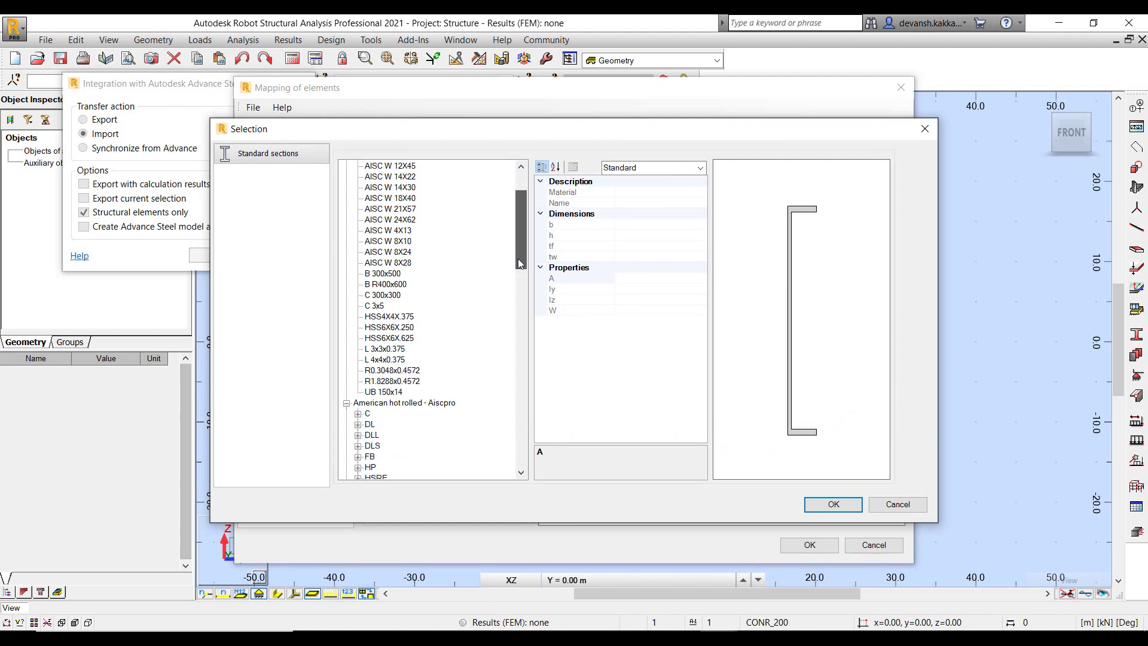
{"action": "left_click", "coordinate": [386, 349]}
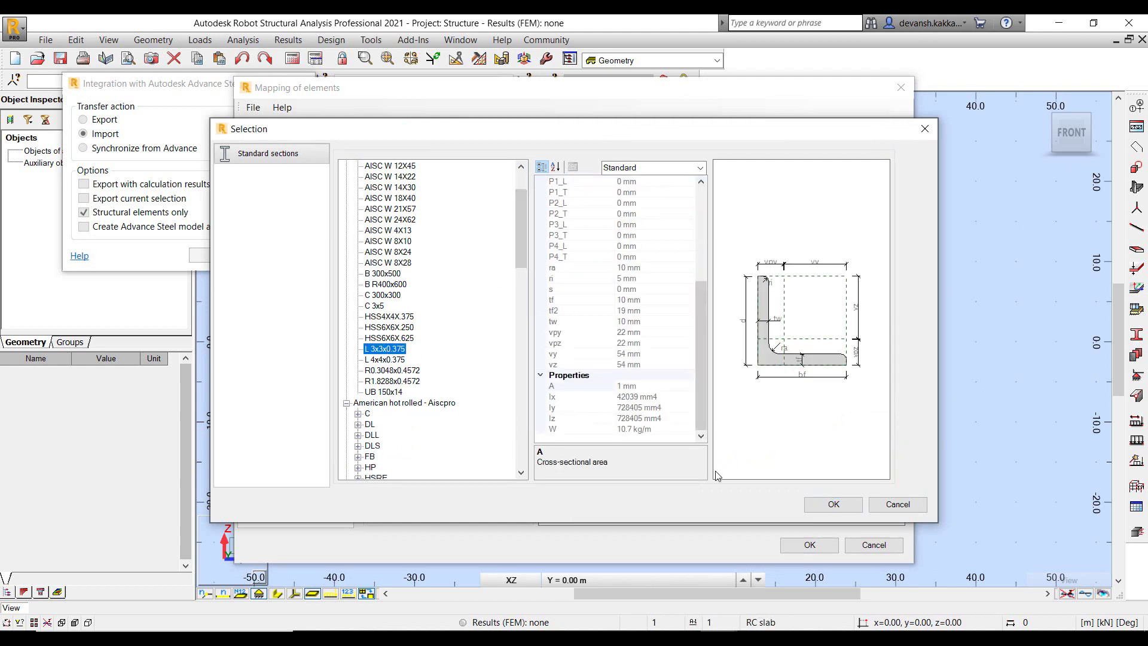
{"action": "left_click", "coordinate": [824, 511]}
{"action": "left_click", "coordinate": [716, 175]}
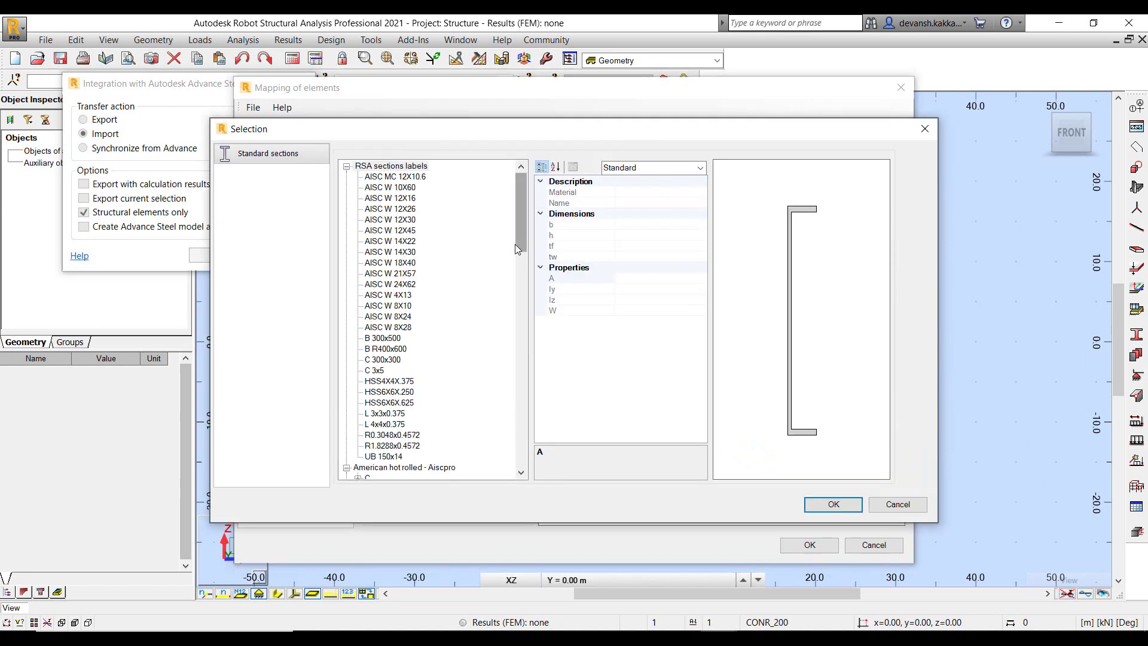
{"action": "left_click_drag", "start_coordinate": [520, 234], "coordinate": [522, 238]}
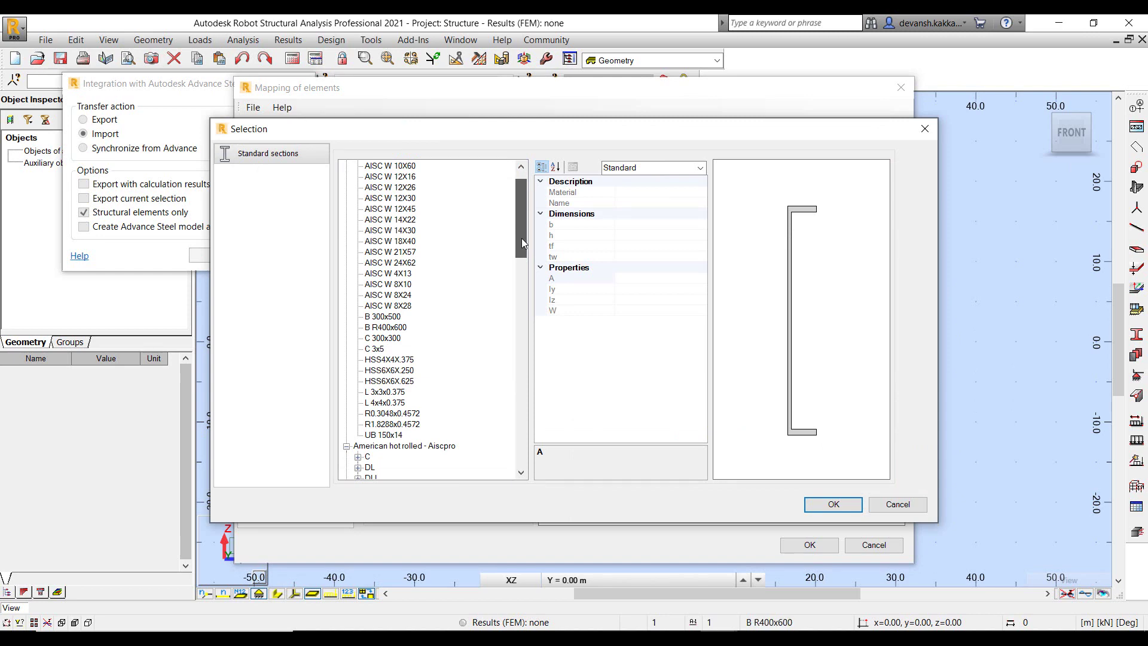
{"action": "left_click", "coordinate": [374, 349]}
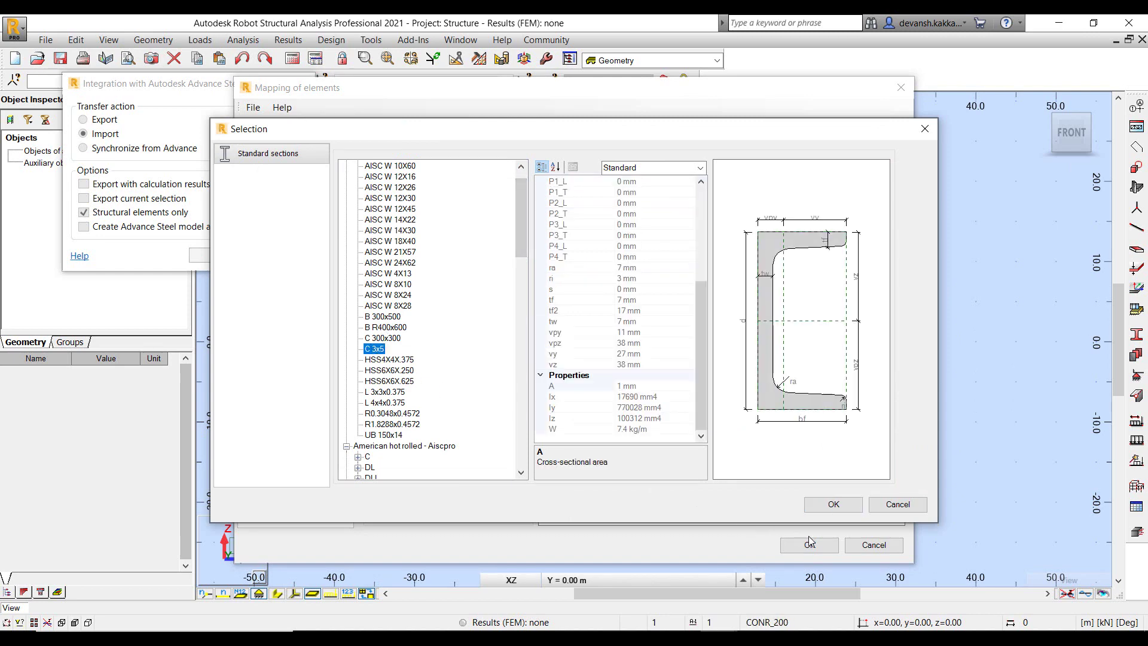
{"action": "left_click", "coordinate": [831, 506]}
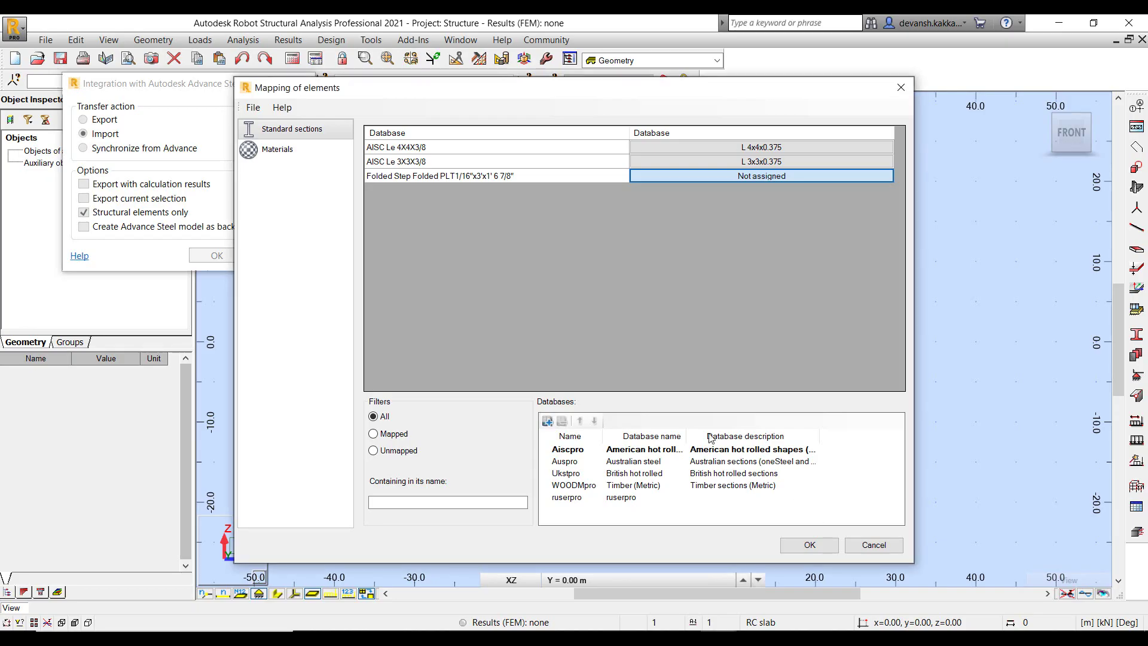
Map material ASTMA500GRB to STEEL A500-42 and accept the mapping to complete the import.
{"action": "left_click", "coordinate": [277, 149]}
{"action": "double_click", "coordinate": [723, 145]}
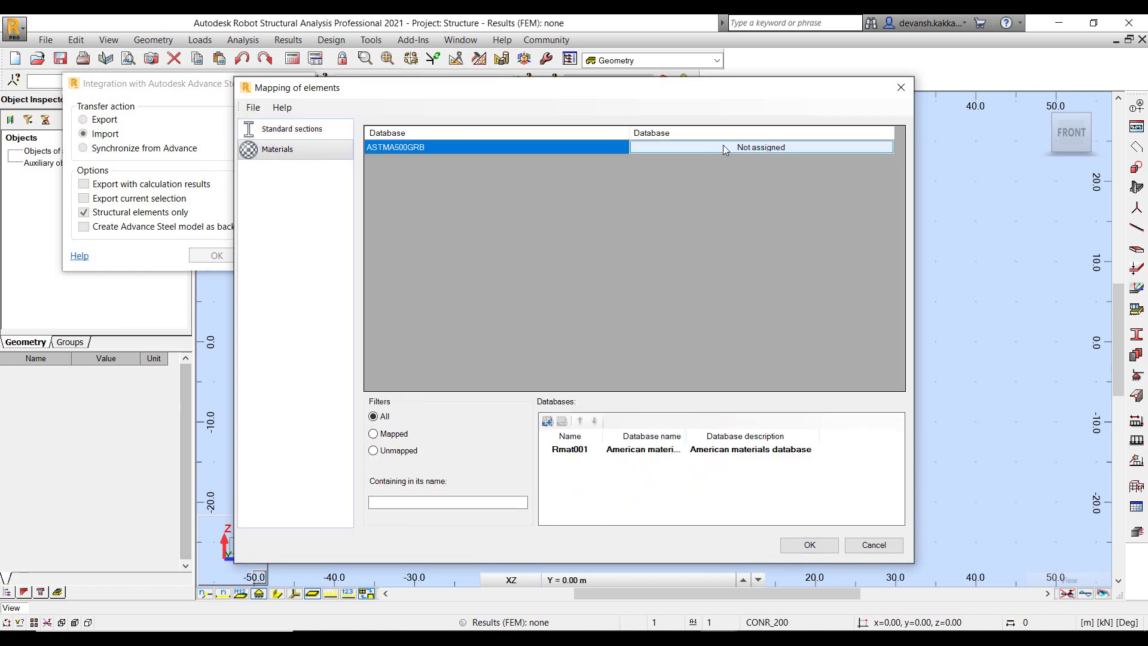
{"action": "left_click", "coordinate": [360, 176]}
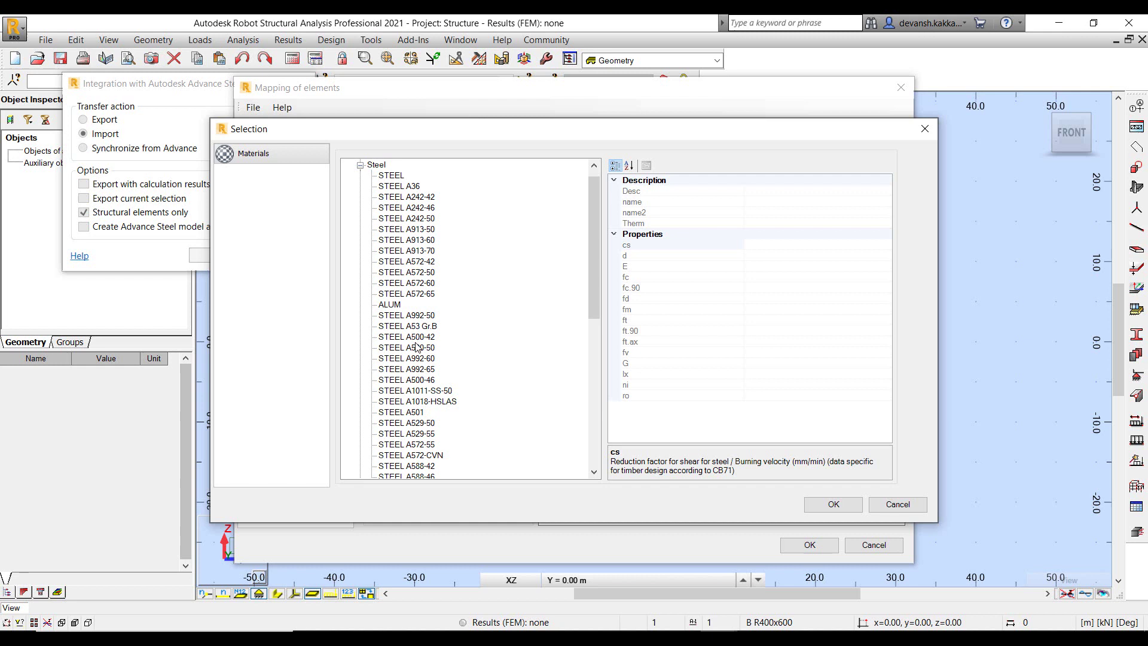
{"action": "left_click", "coordinate": [408, 337]}
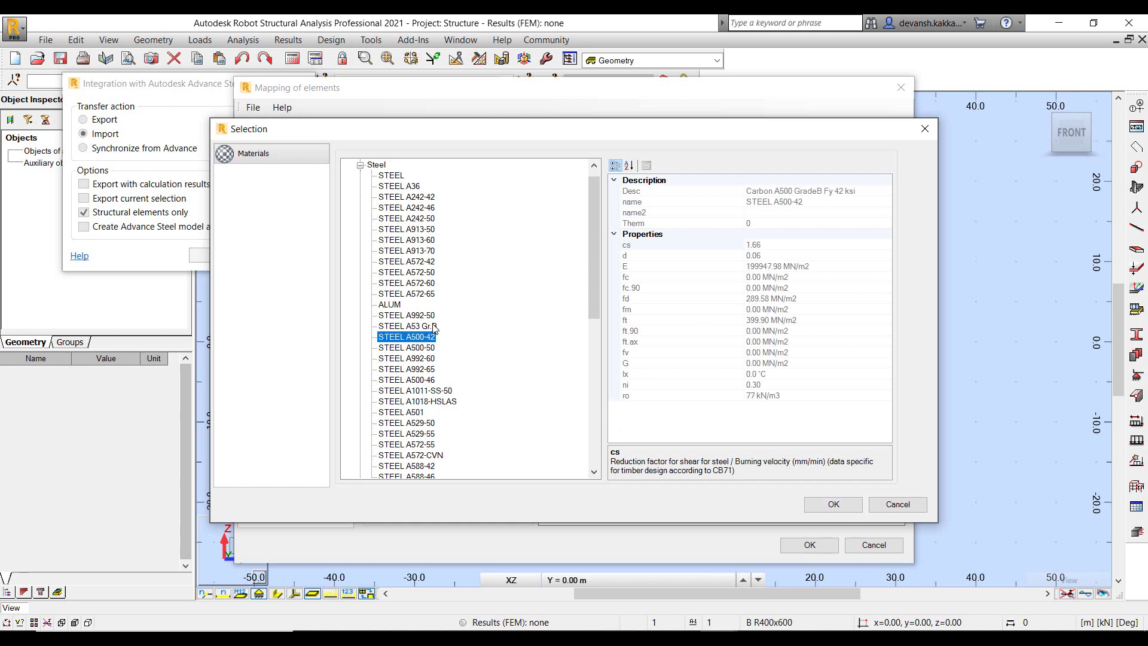
{"action": "left_click", "coordinate": [434, 349]}
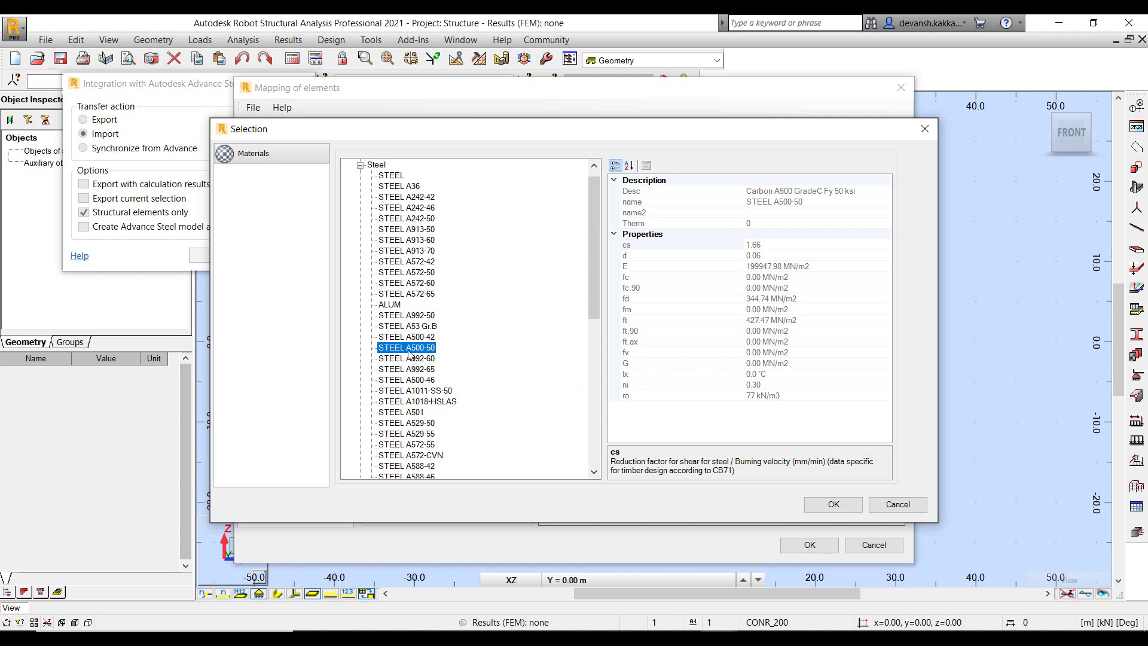
{"action": "left_click", "coordinate": [417, 336]}
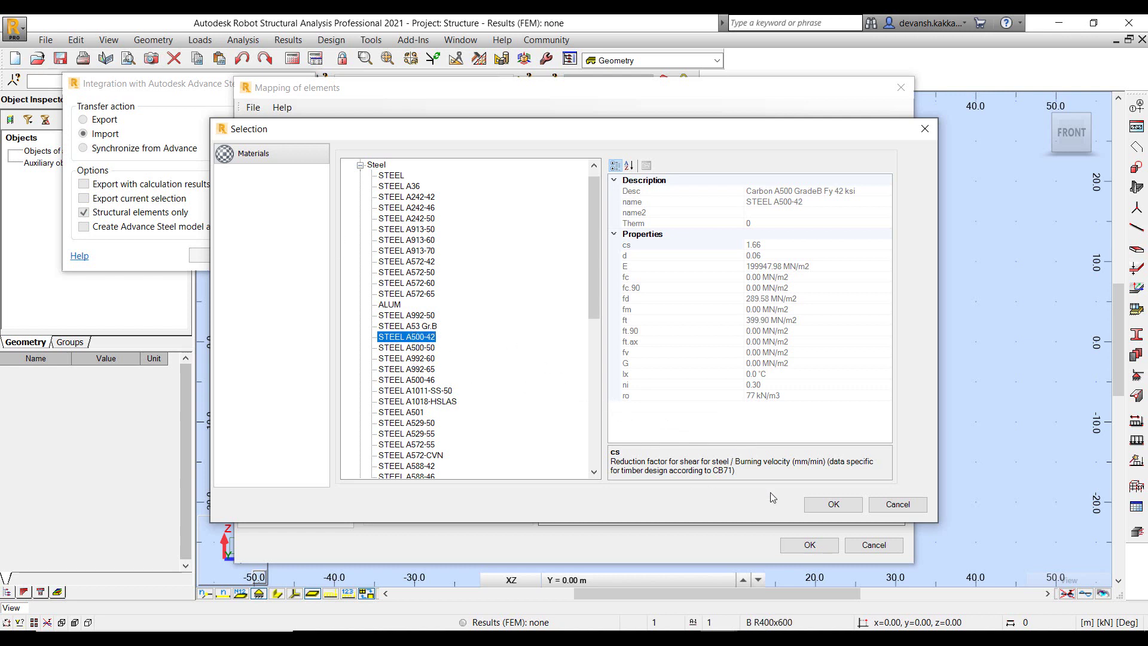
{"action": "left_click", "coordinate": [833, 504]}
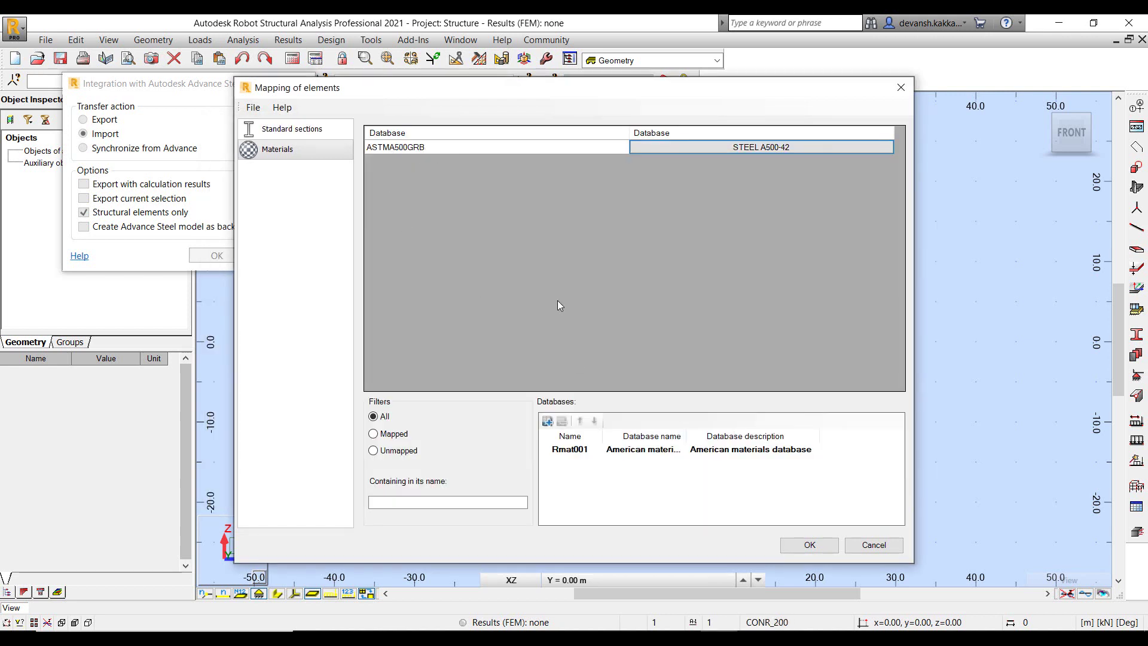
{"action": "left_click", "coordinate": [803, 545]}
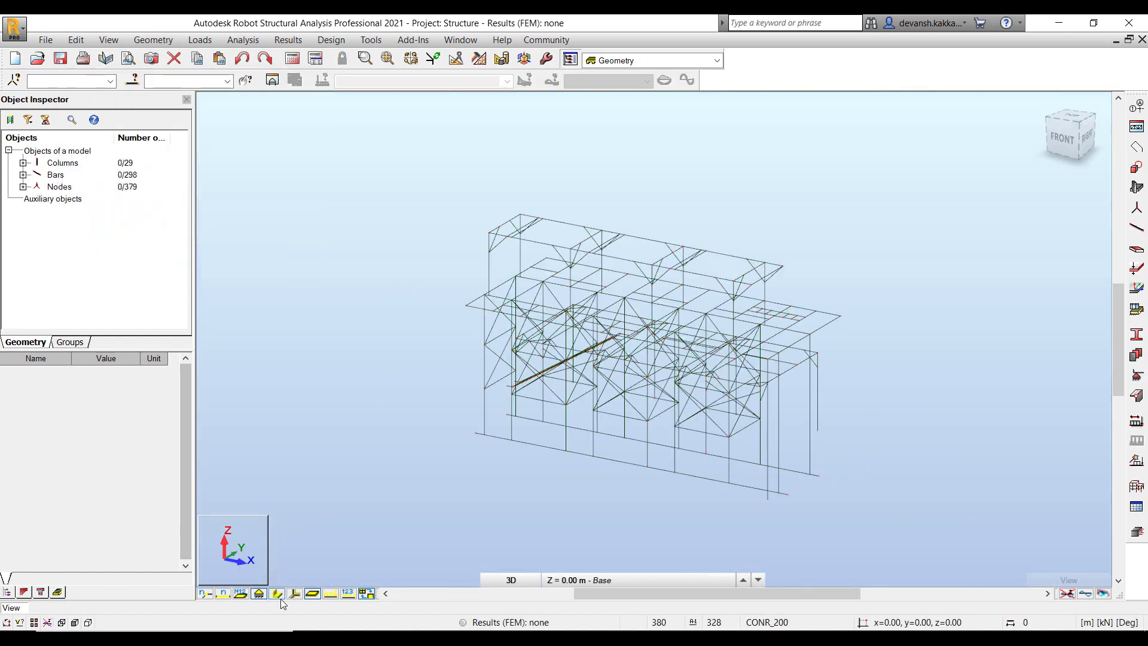
Display members with solid section shapes and orbit the view toward the staircase.
{"action": "left_click", "coordinate": [278, 594]}
{"action": "scroll", "coordinate": [490, 478], "scroll_direction": "up", "scroll_amount": 3}
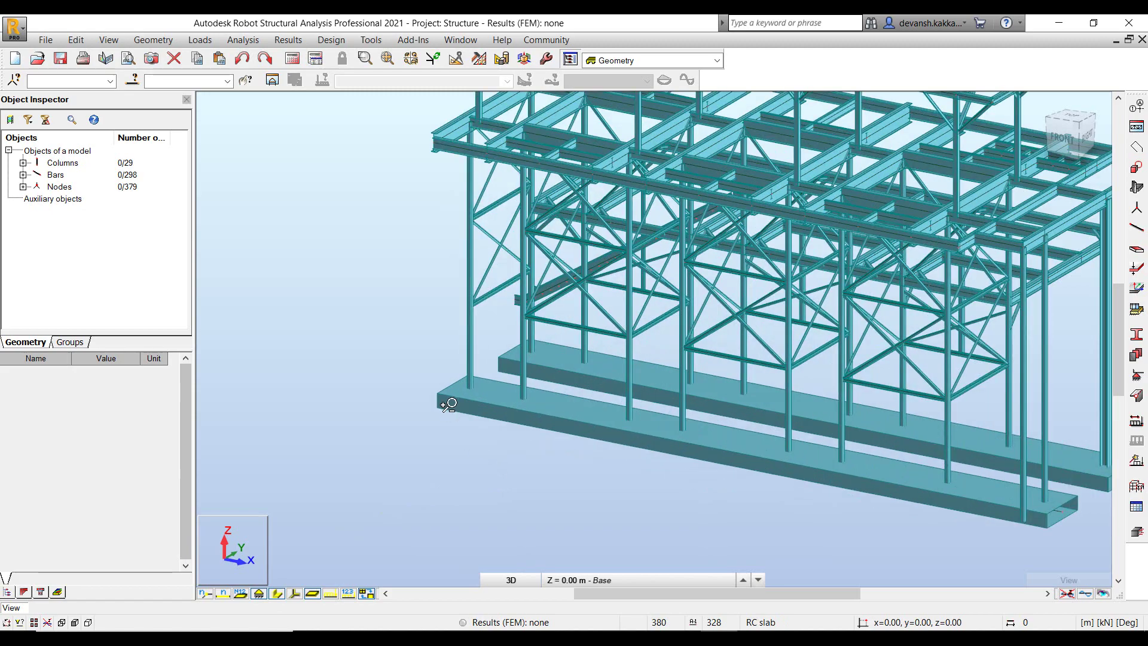
{"action": "middle_click_drag", "start_coordinate": [449, 404], "coordinate": [425, 487]}
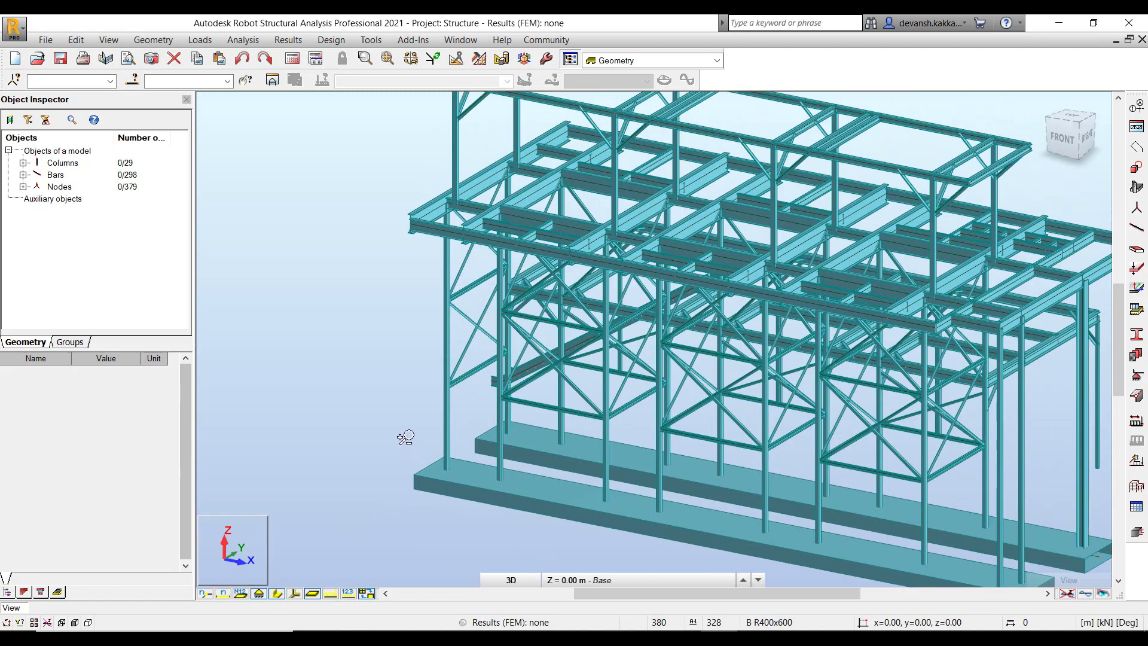
{"action": "middle_click_drag", "start_coordinate": [406, 436], "coordinate": [495, 436], "text": "shift"}
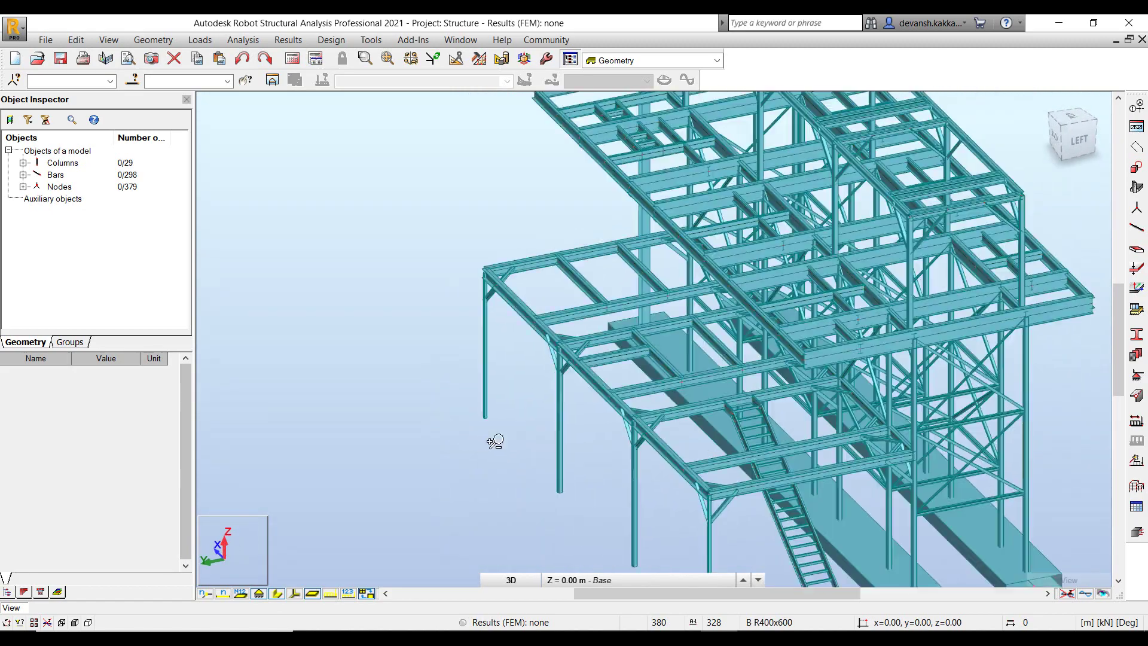
Inspect column 326 and bar 186 sections and materials in the Object Inspector.
{"action": "right_click", "coordinate": [647, 477]}
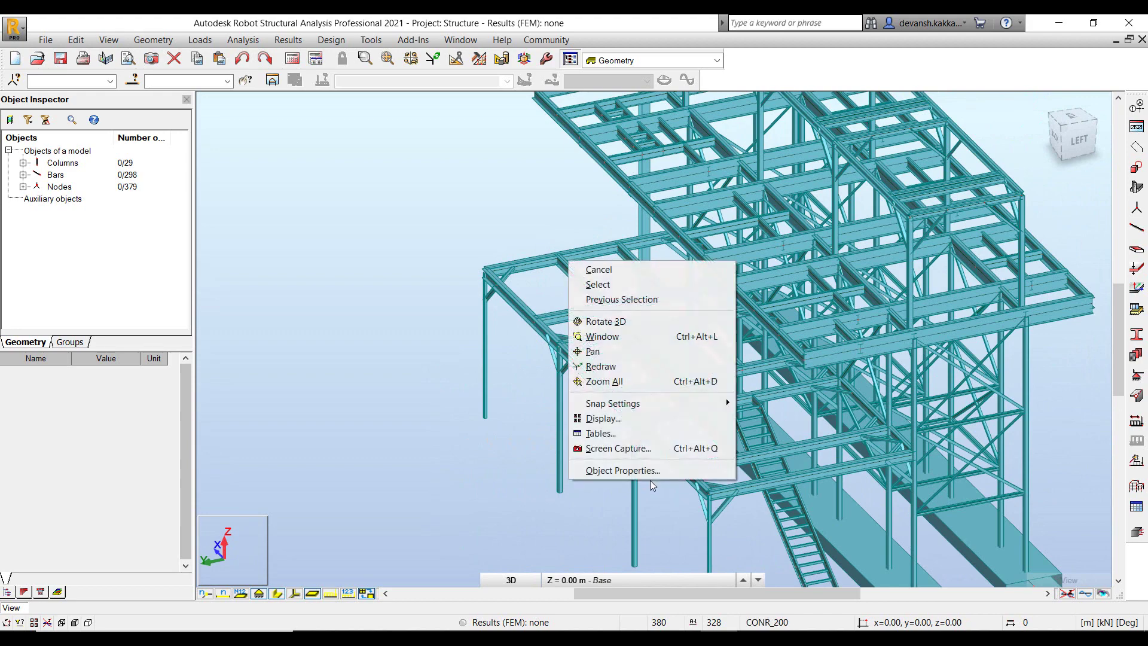
{"action": "left_click", "coordinate": [626, 284]}
{"action": "left_click", "coordinate": [635, 478]}
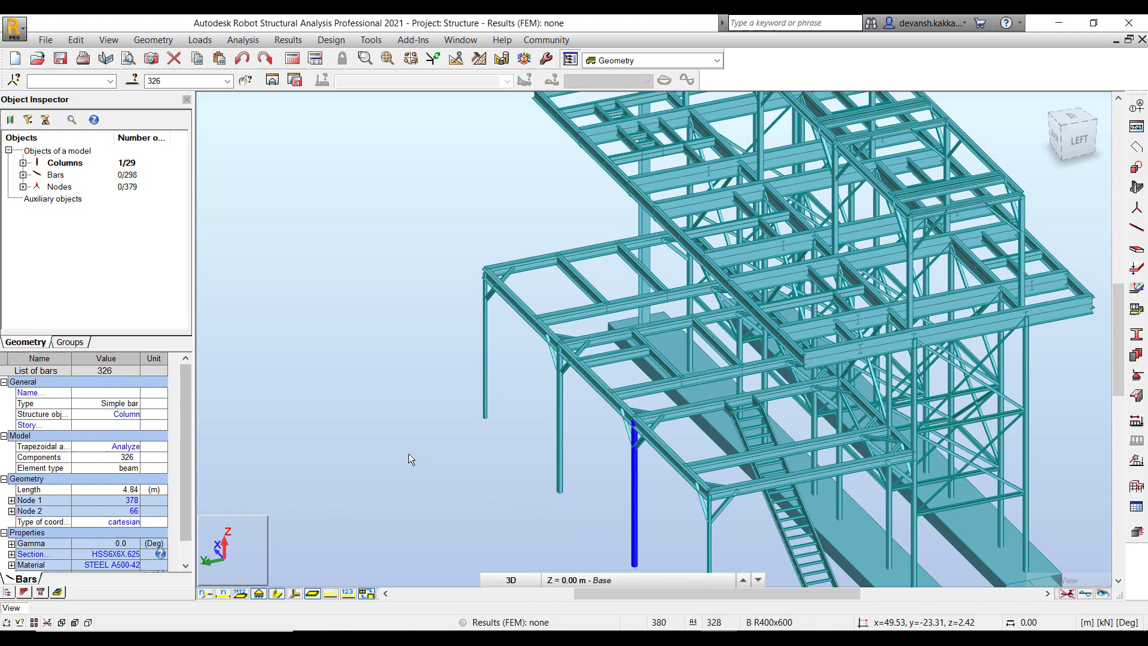
{"action": "middle_click_drag", "start_coordinate": [408, 453], "coordinate": [350, 448]}
{"action": "left_click", "coordinate": [494, 403]}
{"action": "left_click", "coordinate": [494, 403]}
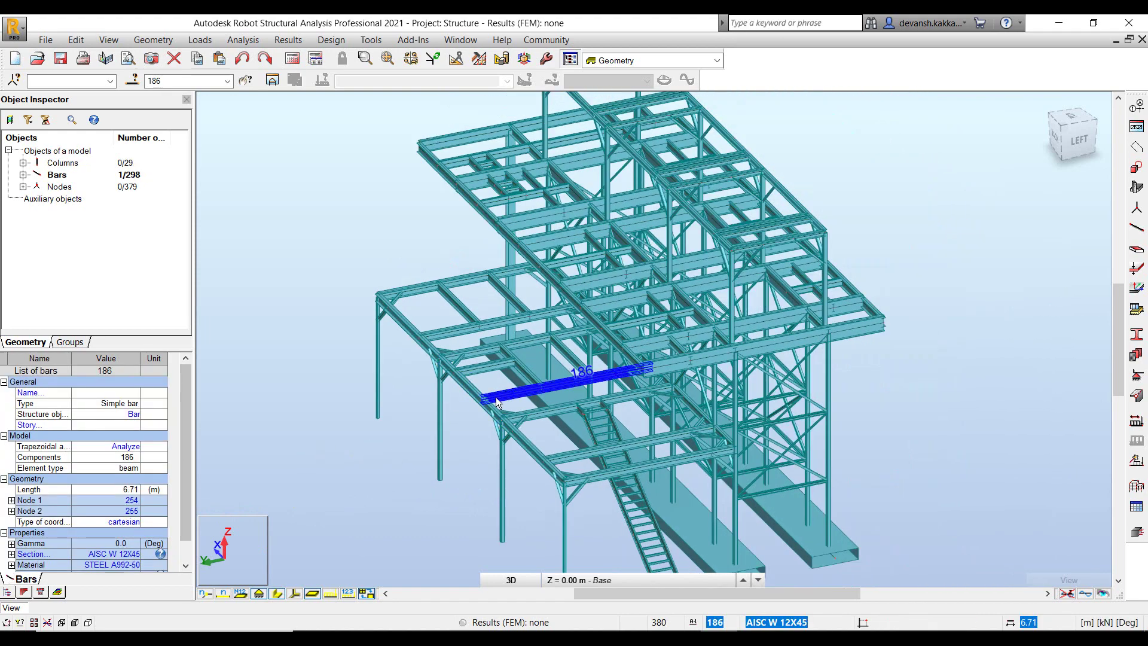
{"action": "left_click", "coordinate": [296, 492]}
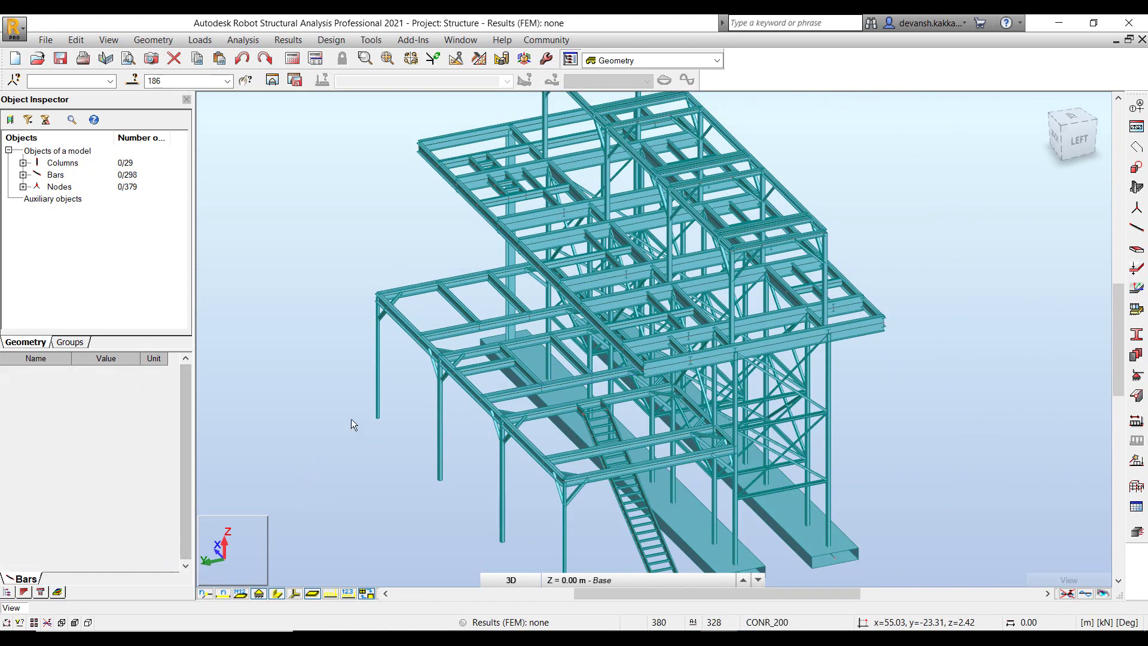
{"action": "middle_click_drag", "start_coordinate": [351, 419], "coordinate": [353, 489]}
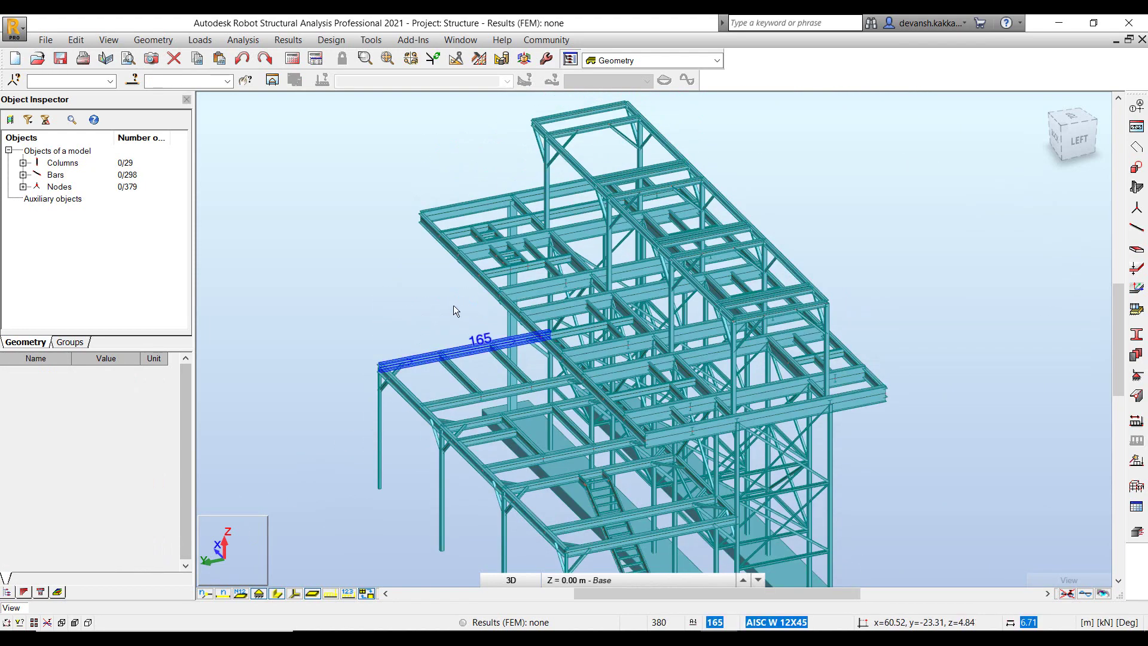
Inspect bars 193 and 13, then clear the selection and view the frame from the back.
{"action": "left_click", "coordinate": [551, 164]}
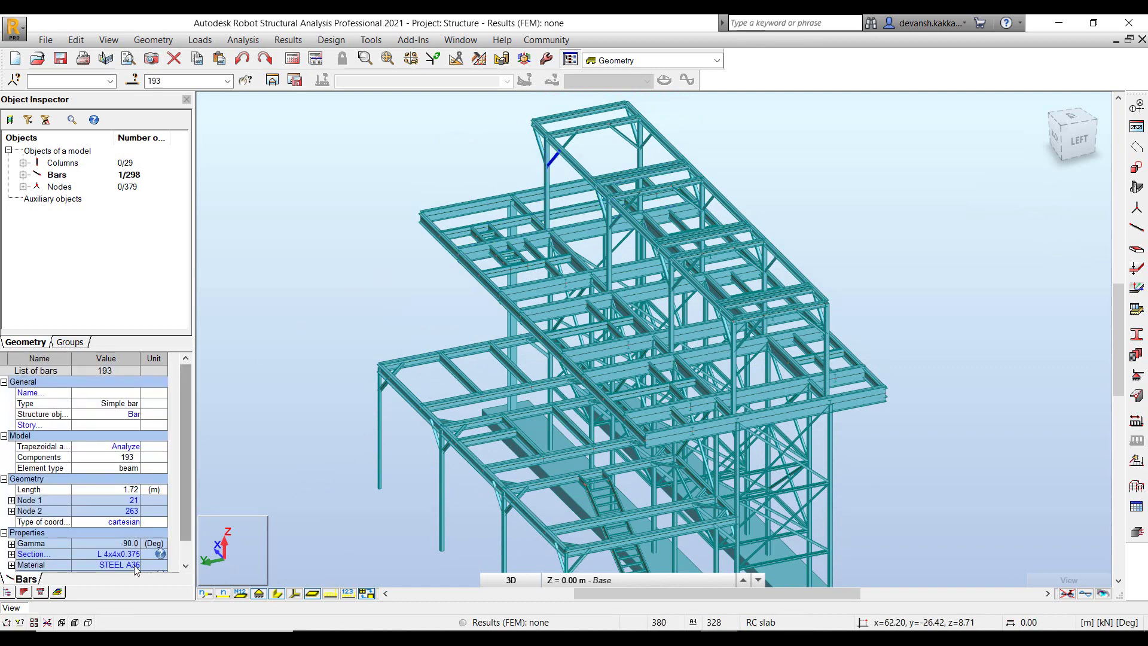
{"action": "left_click", "coordinate": [388, 212]}
{"action": "left_click", "coordinate": [540, 149]}
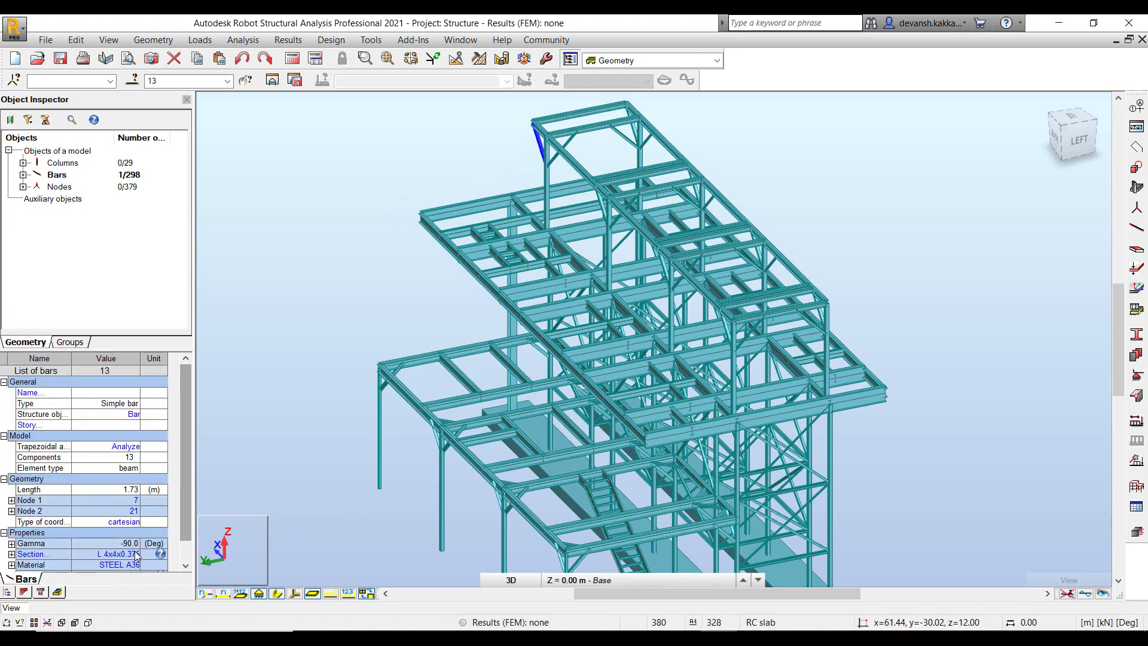
{"action": "left_click", "coordinate": [251, 450]}
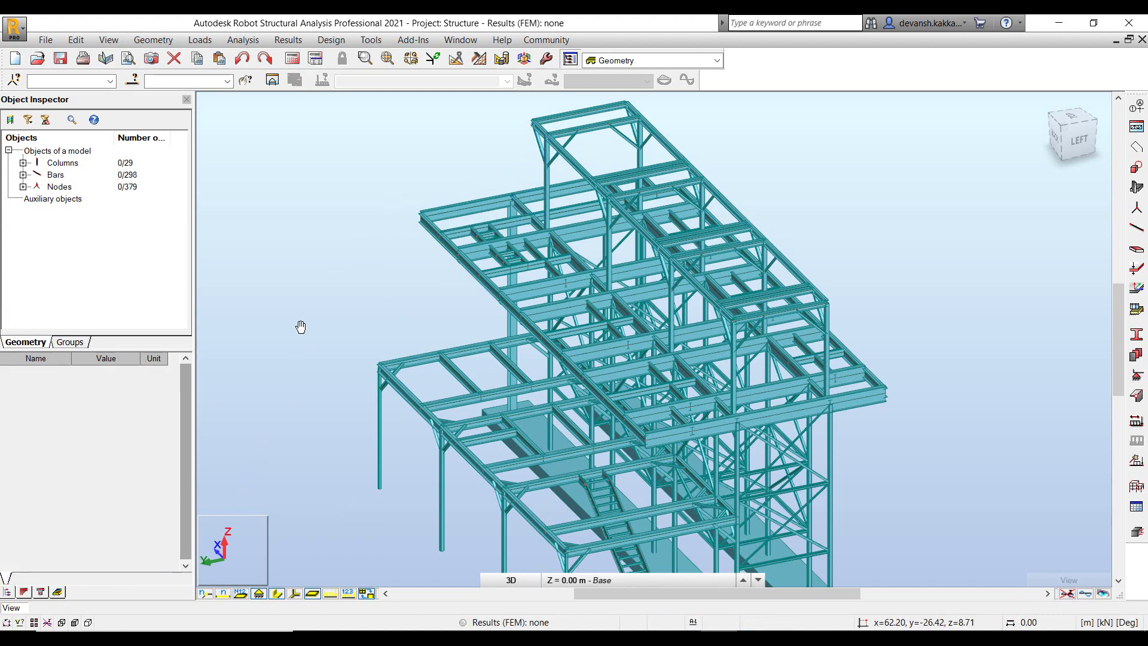
{"action": "scroll", "coordinate": [324, 308], "scroll_direction": "down", "scroll_amount": 2}
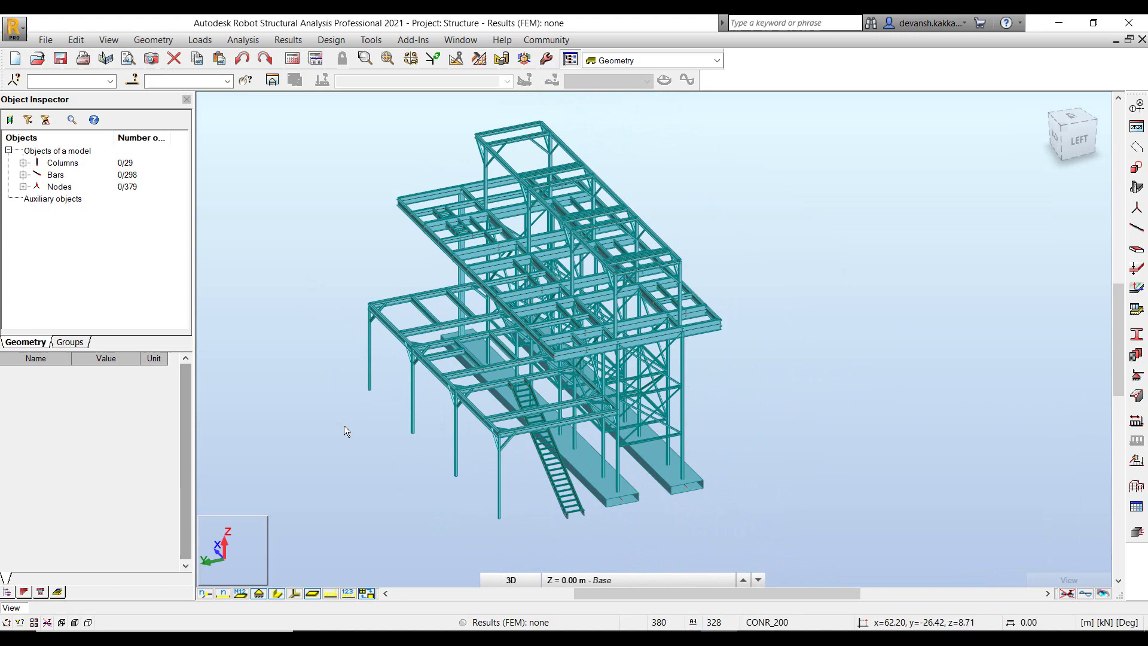
{"action": "mouse_move", "coordinate": [343, 426]}
{"action": "middle_mouse_down", "text": "shift"}
{"action": "mouse_move", "coordinate": [377, 414]}
{"action": "mouse_move", "coordinate": [494, 465]}
{"action": "middle_mouse_up", "text": "shift"}
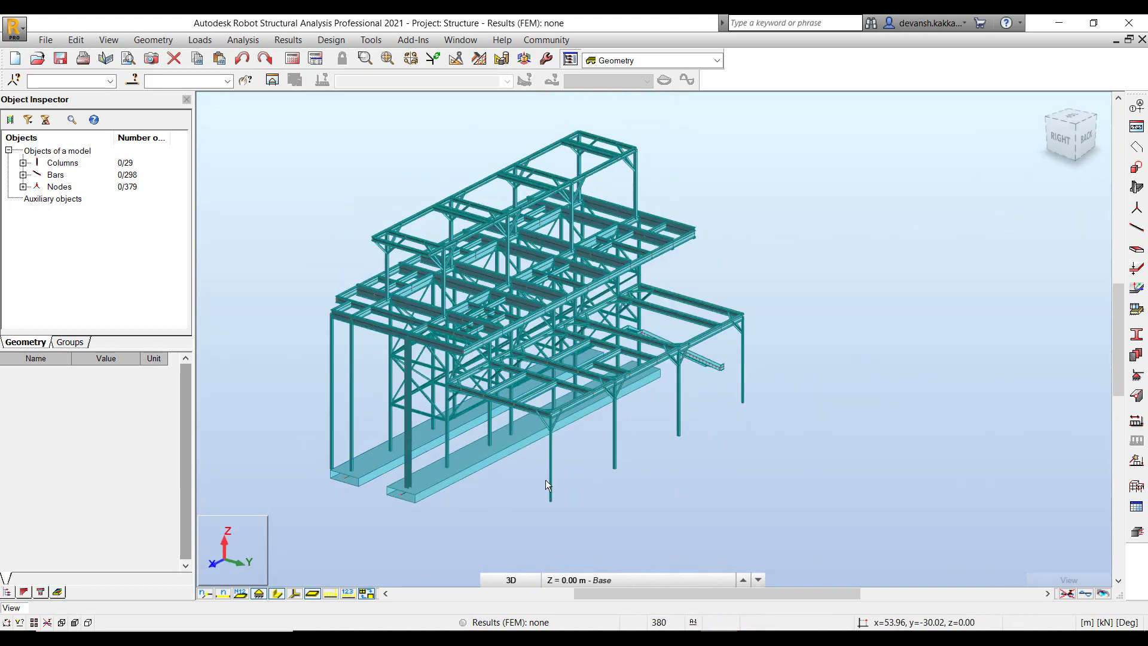
Keep the Geometry layout and display load case DL2's loads with values and a case label.
{"action": "left_click", "coordinate": [652, 61]}
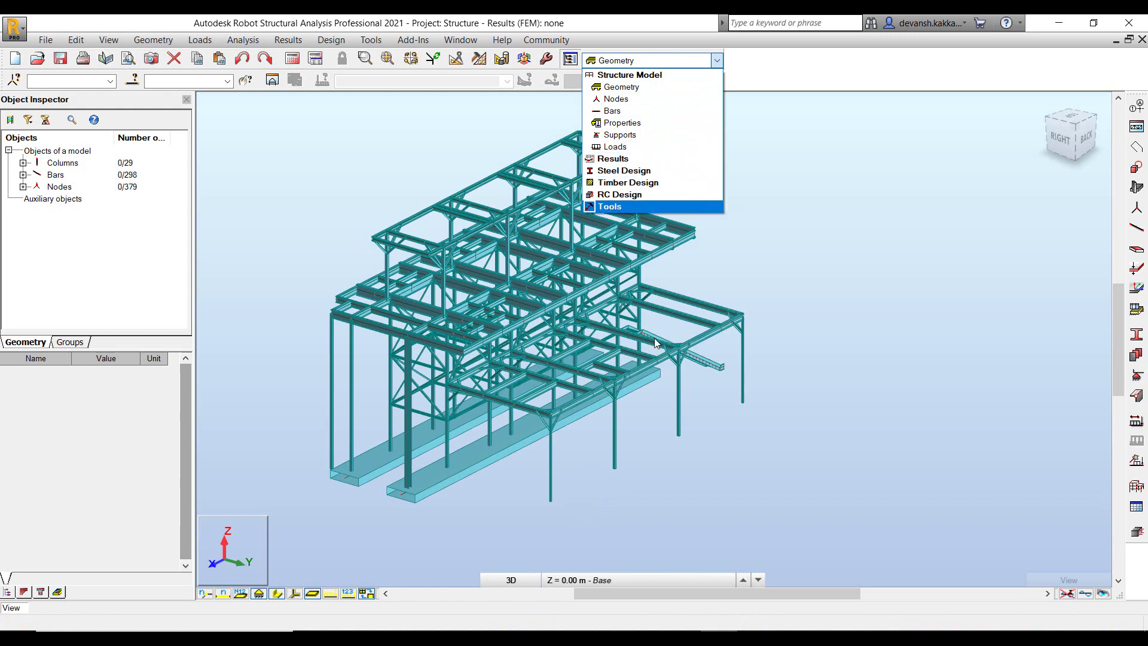
{"action": "left_click", "coordinate": [677, 289]}
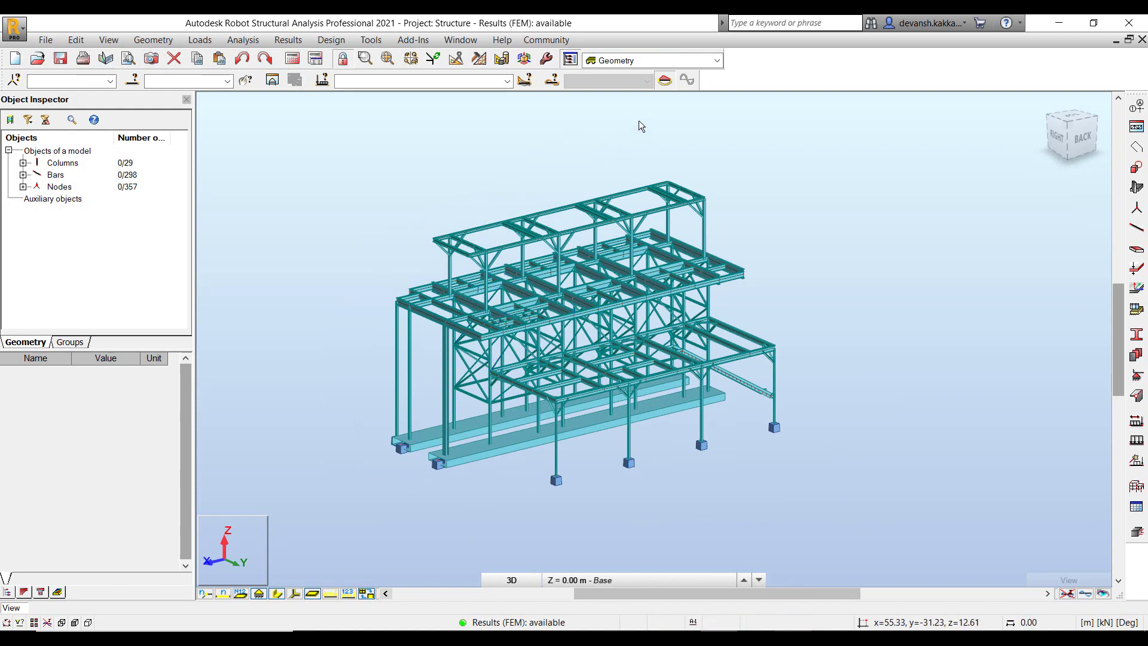
{"action": "left_click", "coordinate": [507, 81]}
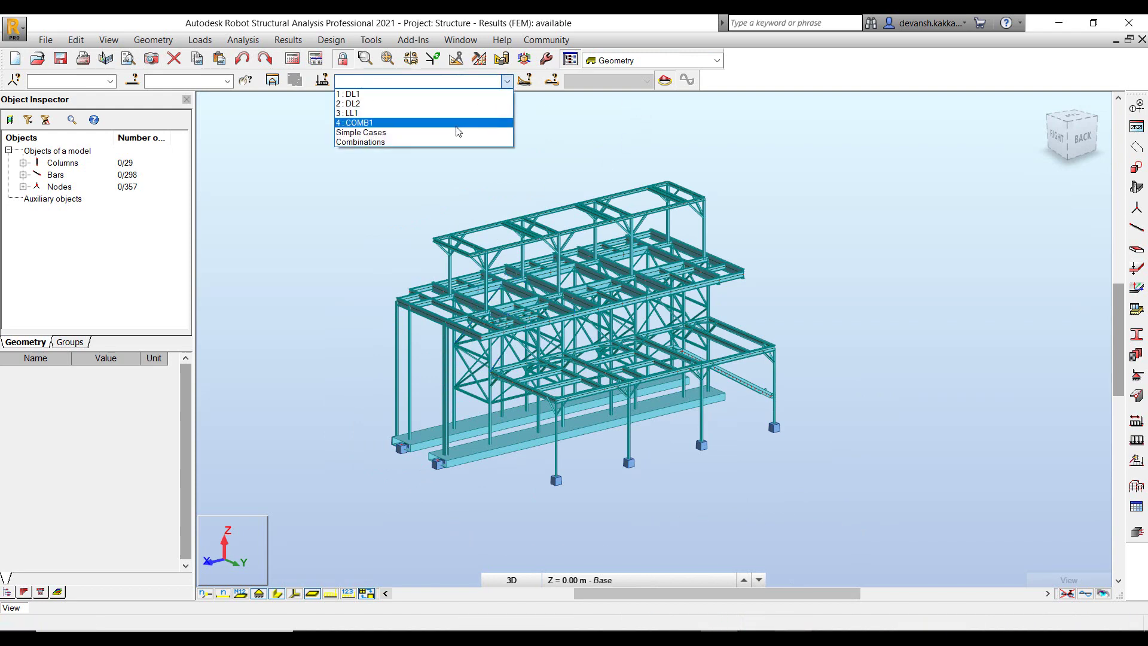
{"action": "left_click", "coordinate": [426, 104]}
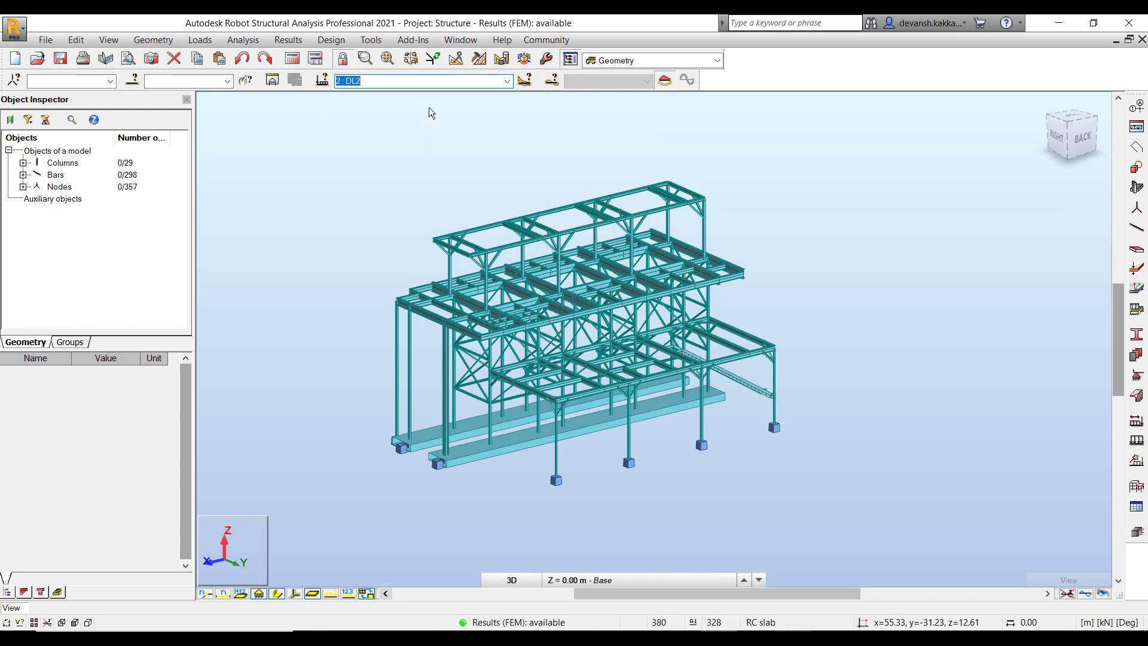
{"action": "left_click", "coordinate": [348, 593]}
{"action": "left_click", "coordinate": [329, 596]}
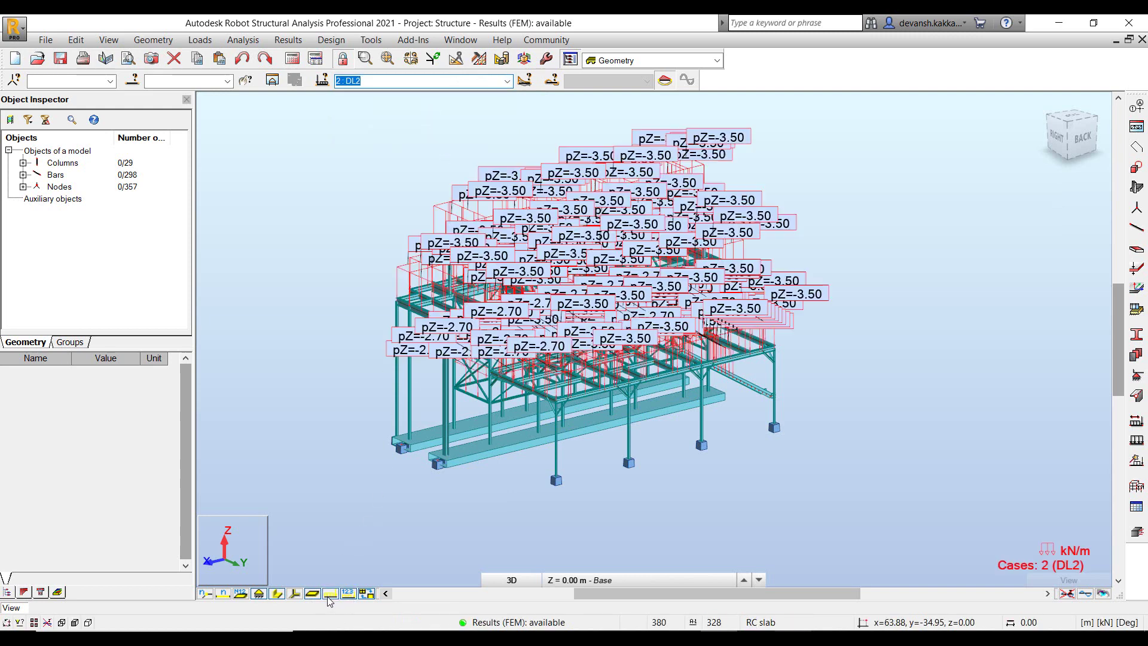
{"action": "left_click", "coordinate": [329, 596]}
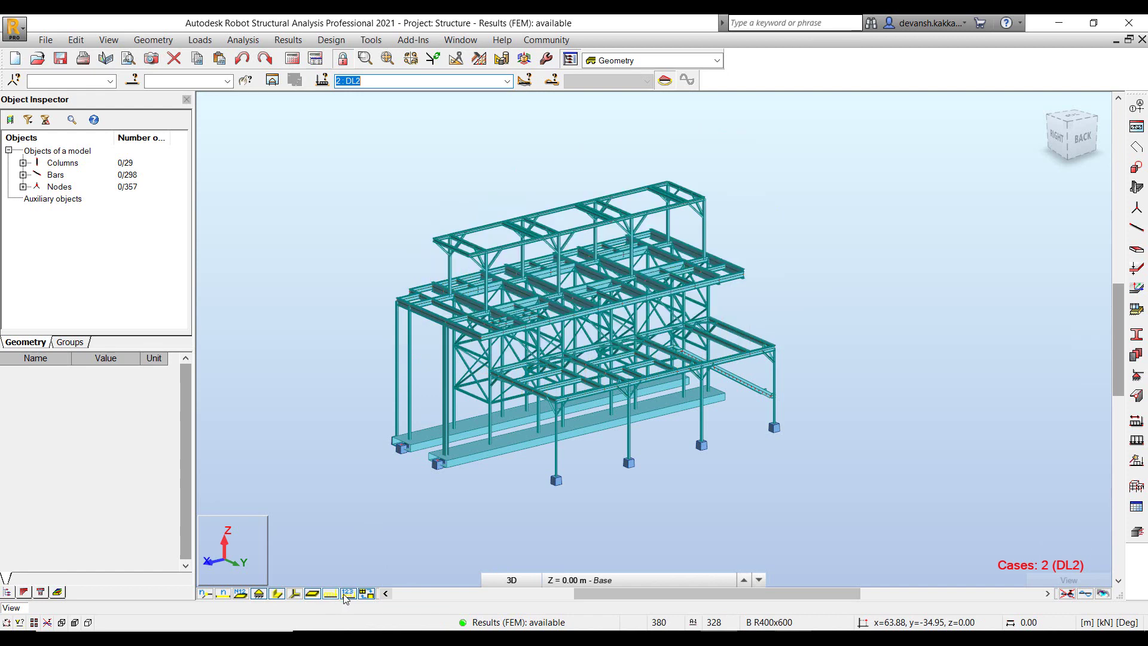
{"action": "left_click", "coordinate": [335, 593]}
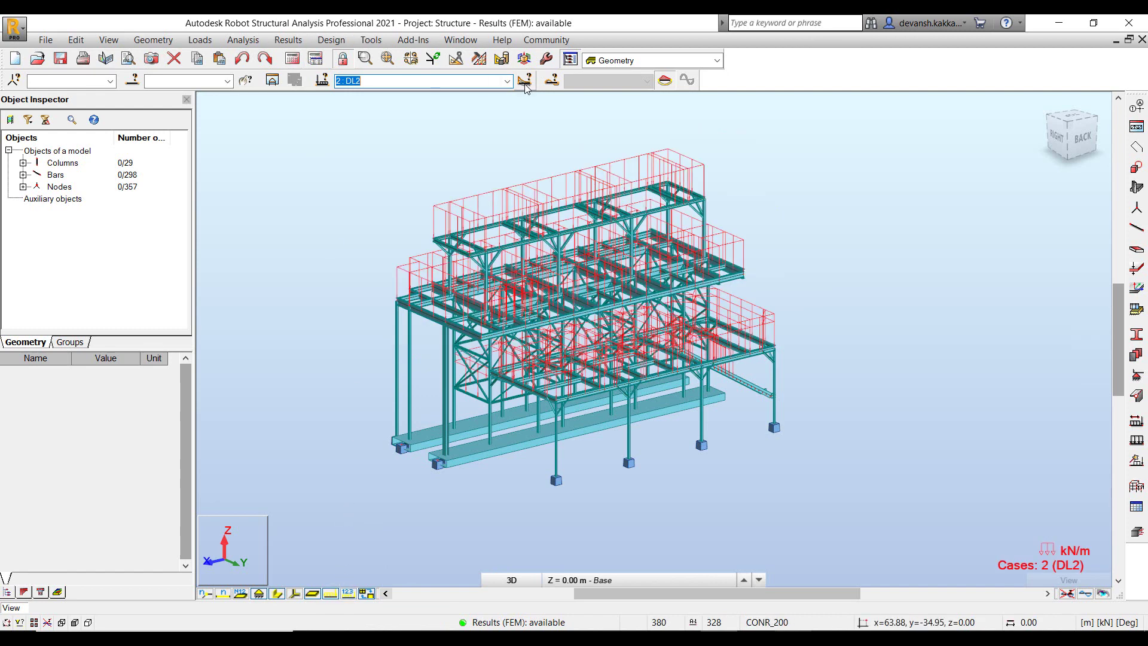
Step through DL1, LL1 and COMB1 with members as lines, then return to DL1 with loads hidden.
{"action": "left_click", "coordinate": [507, 81]}
{"action": "left_click", "coordinate": [460, 95]}
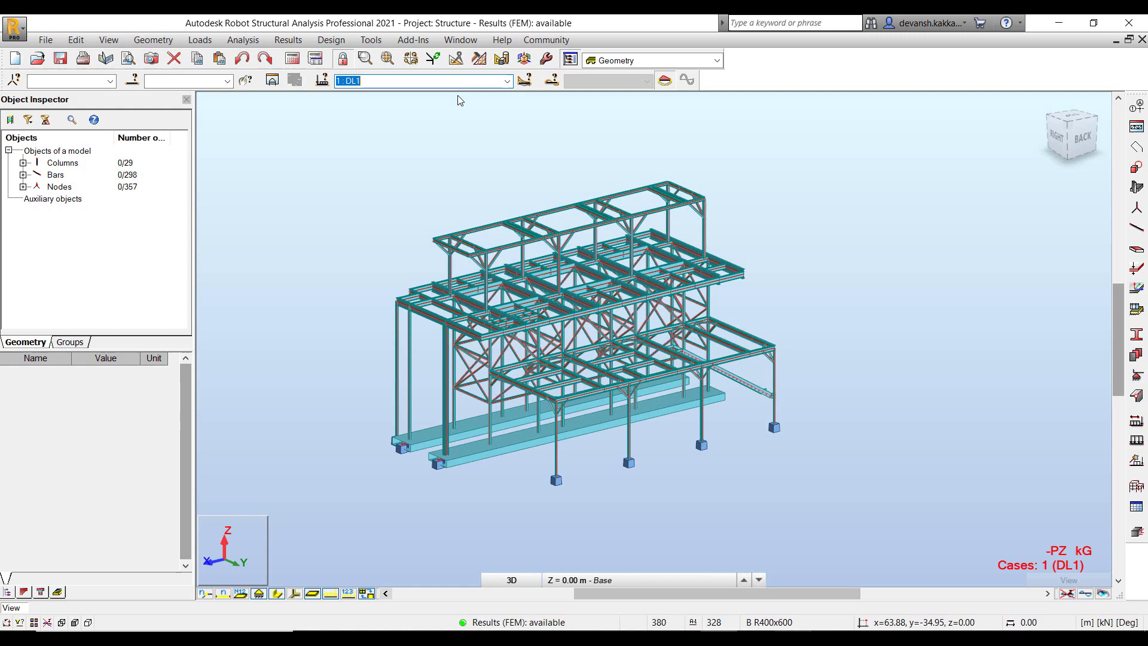
{"action": "key", "text": "Down"}
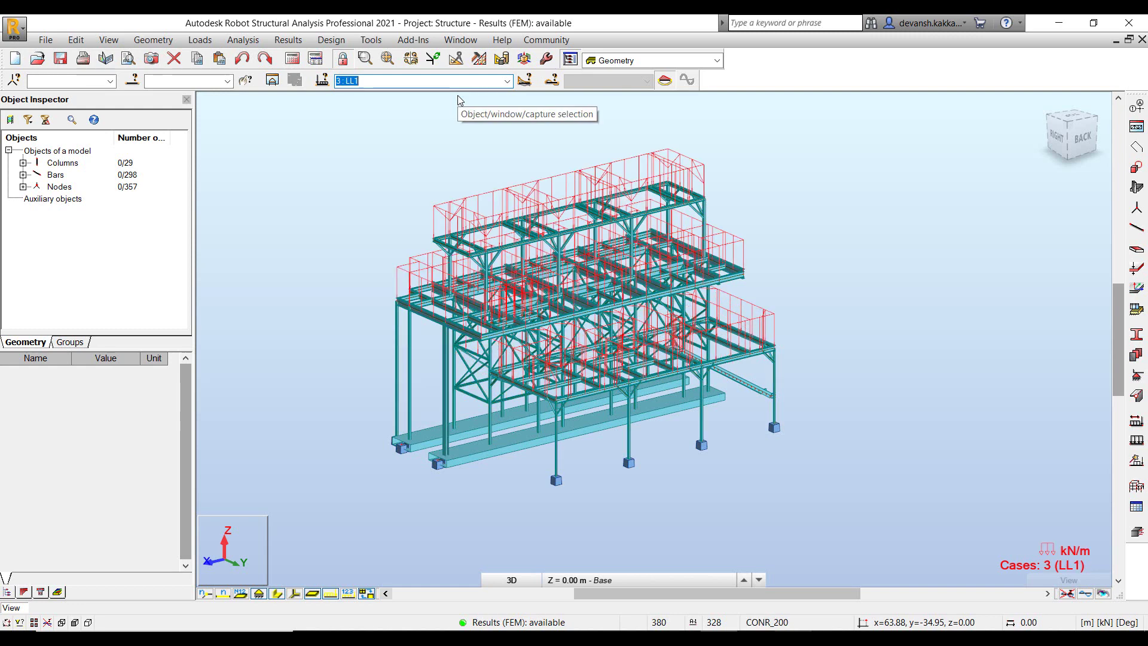
{"action": "left_click", "coordinate": [280, 592]}
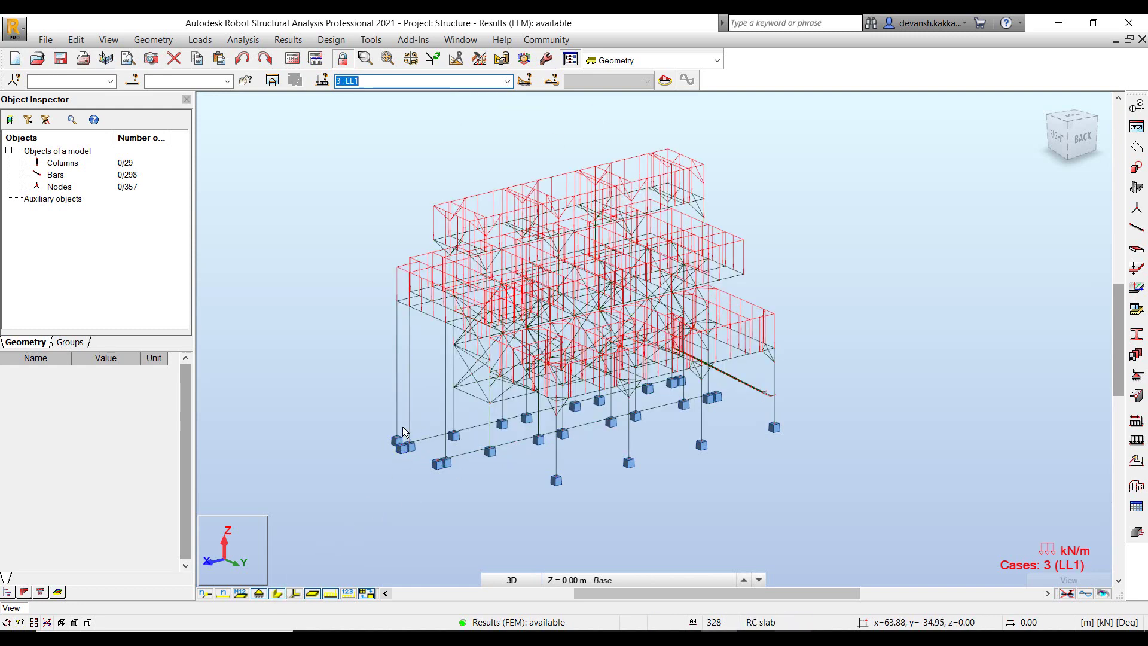
{"action": "left_click", "coordinate": [506, 81]}
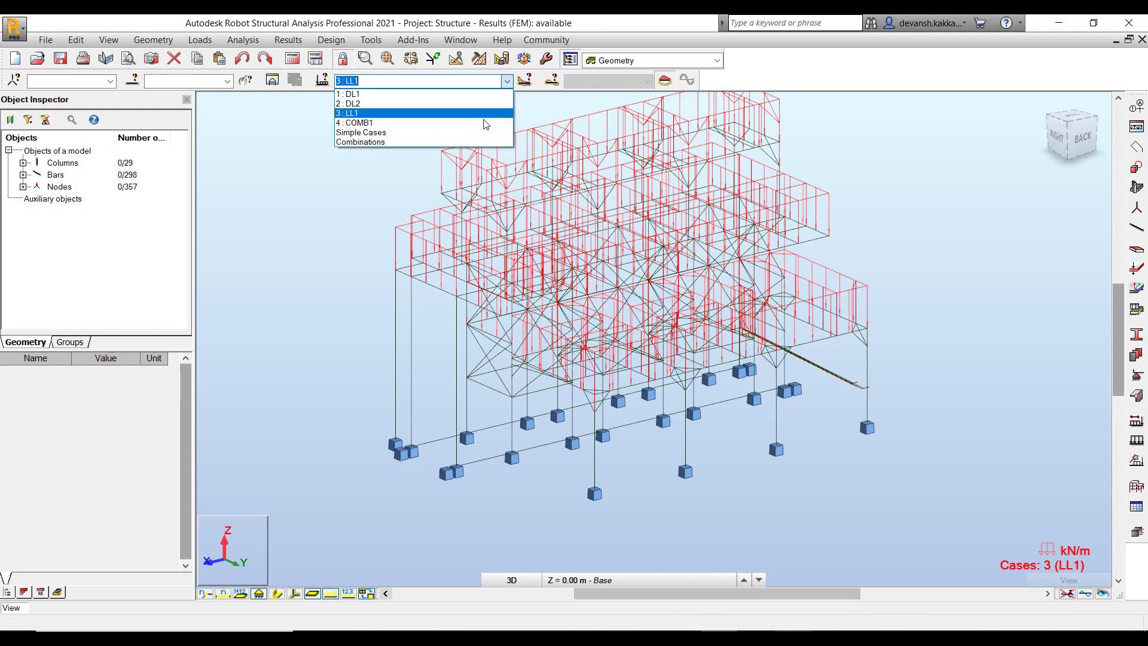
{"action": "left_click", "coordinate": [493, 115]}
{"action": "left_click", "coordinate": [506, 80]}
{"action": "left_click", "coordinate": [419, 92]}
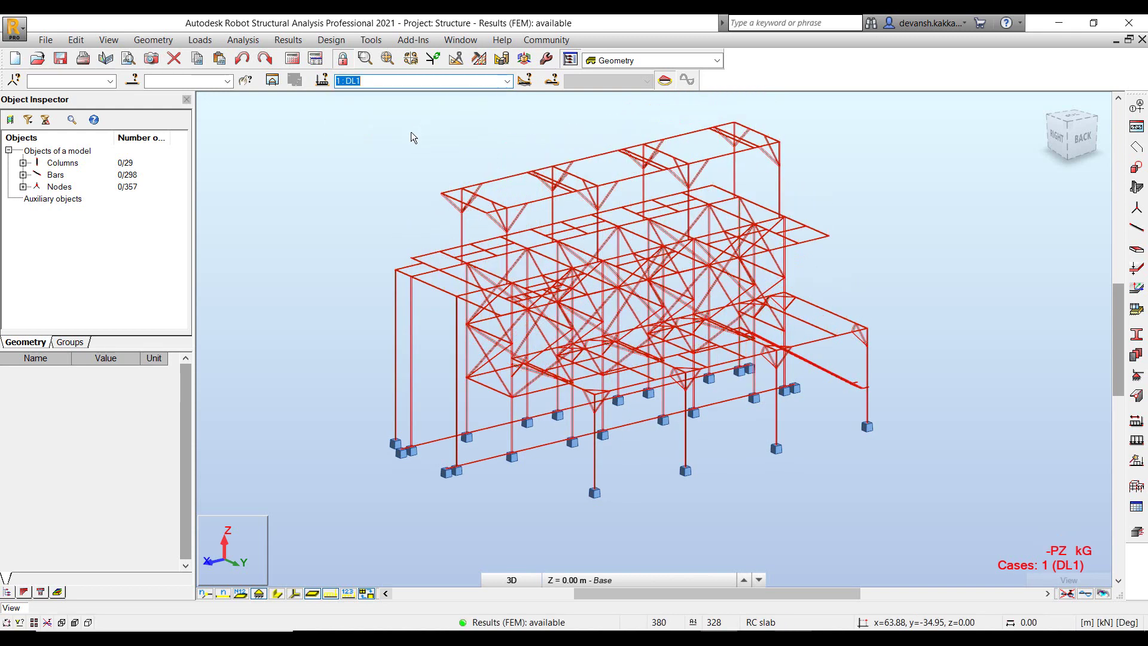
{"action": "left_click", "coordinate": [329, 594]}
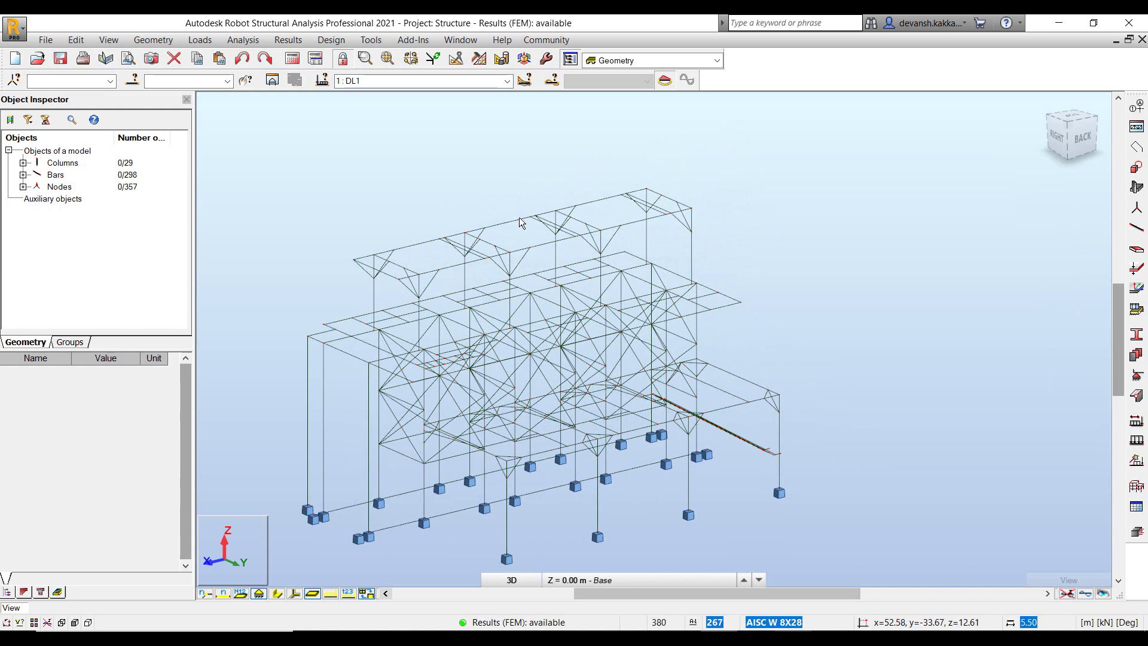
Open bar 267's properties and plot its My bending moment under DL1, DL2 and COMB1.
{"action": "left_click", "coordinate": [519, 218]}
{"action": "right_click", "coordinate": [520, 217]}
{"action": "left_click", "coordinate": [512, 380]}
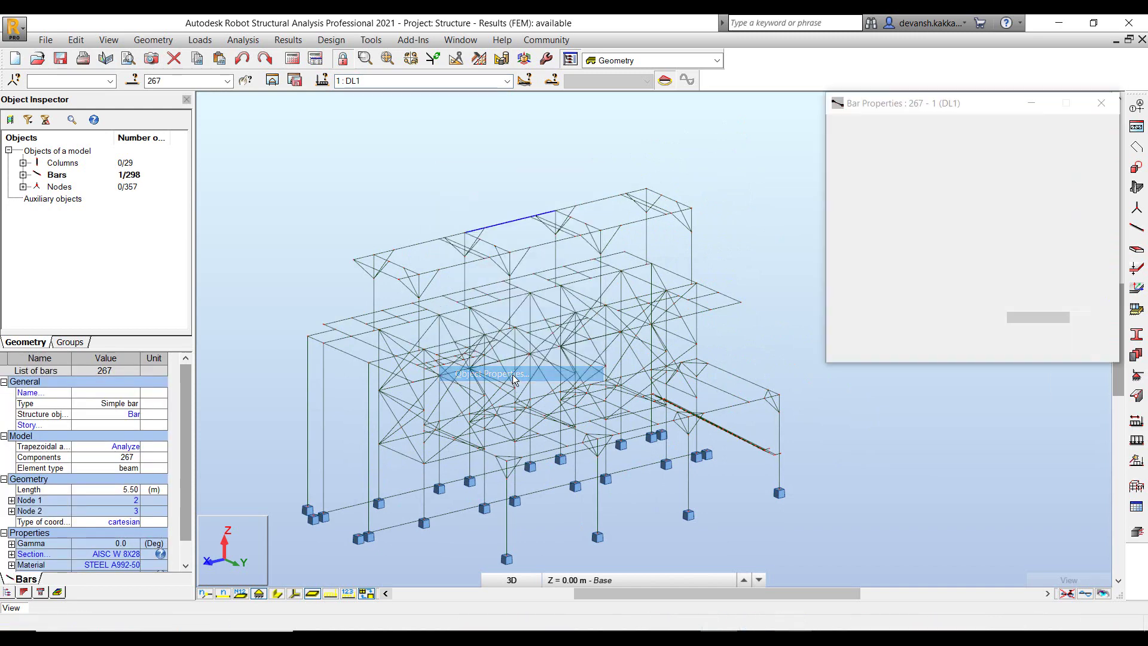
{"action": "left_click", "coordinate": [926, 127]}
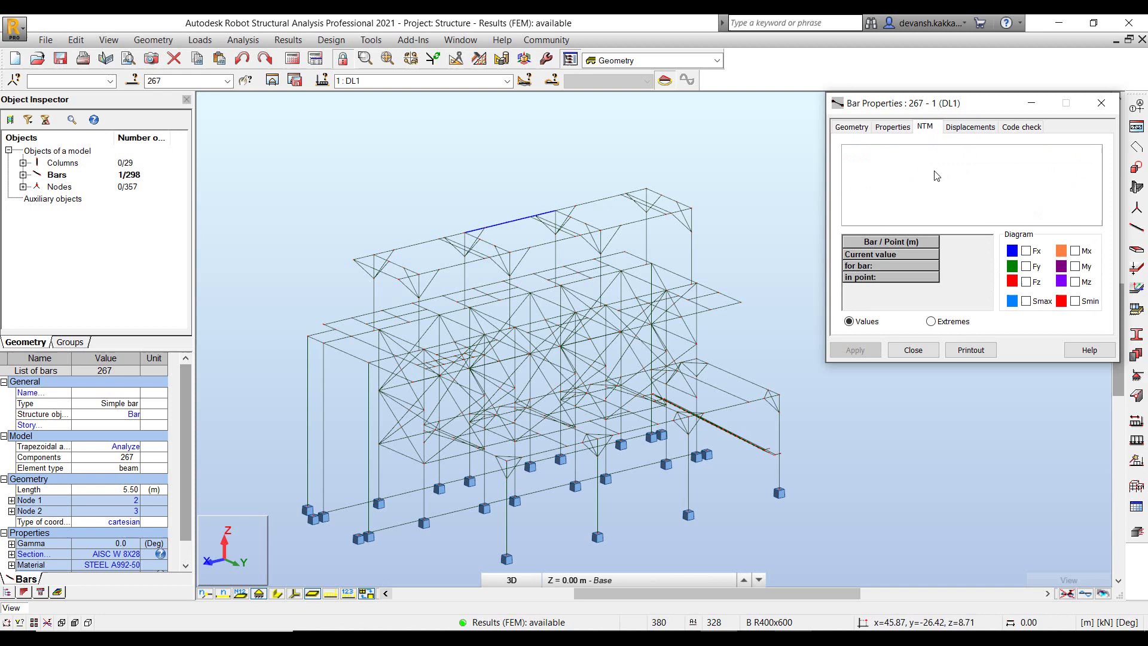
{"action": "left_click", "coordinate": [1075, 266]}
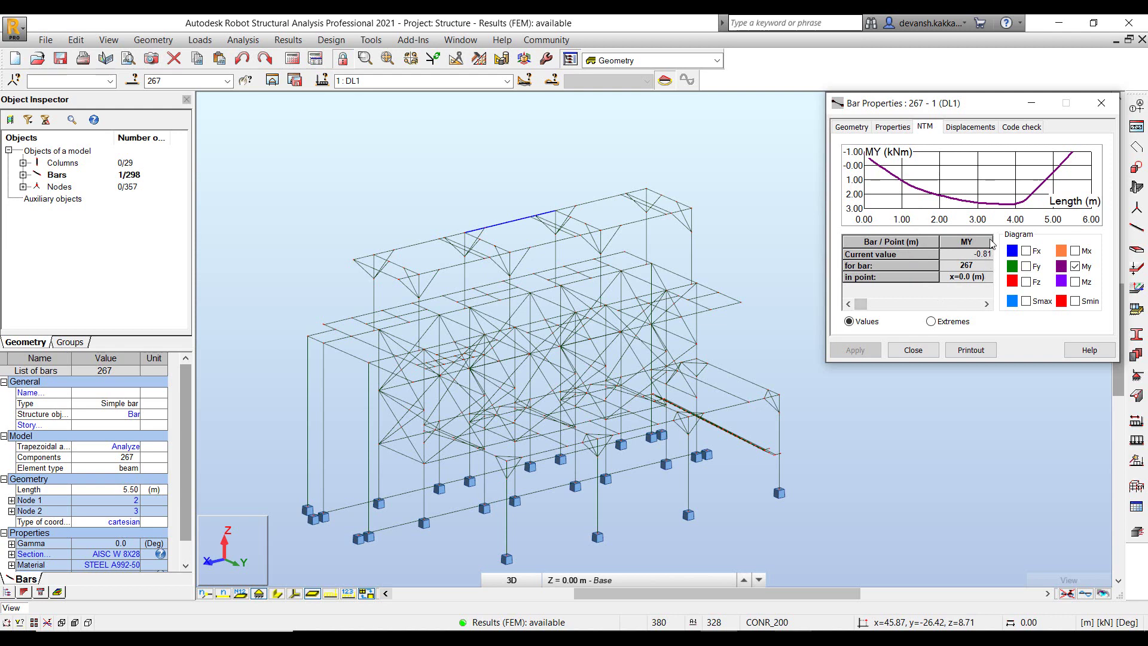
{"action": "left_click", "coordinate": [507, 81]}
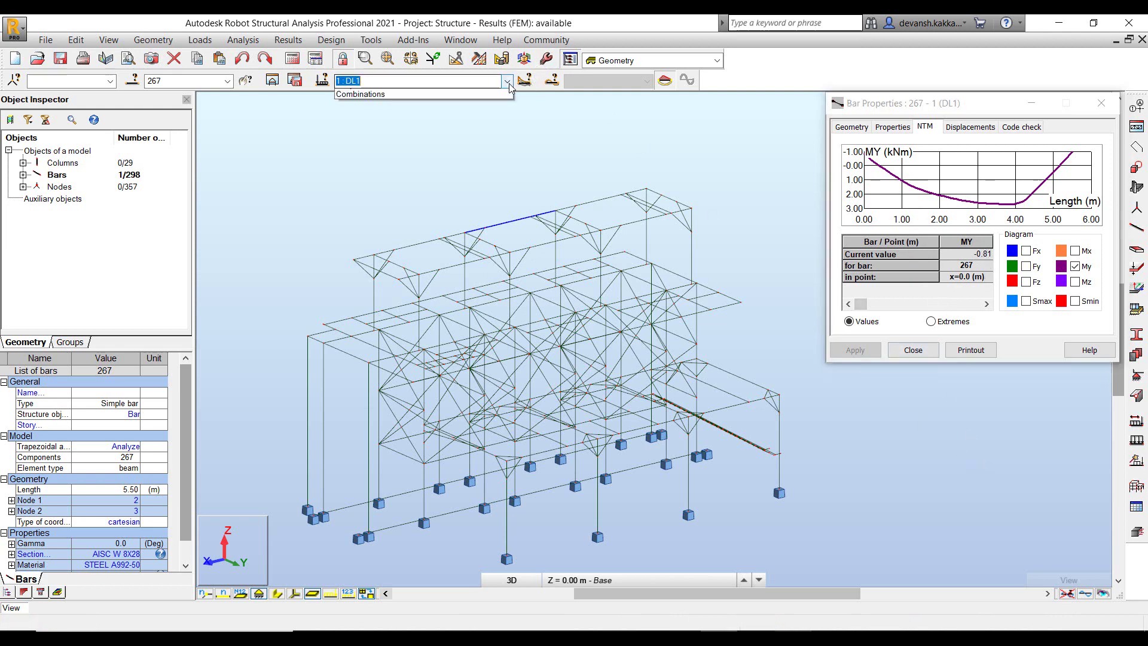
{"action": "left_click", "coordinate": [490, 104]}
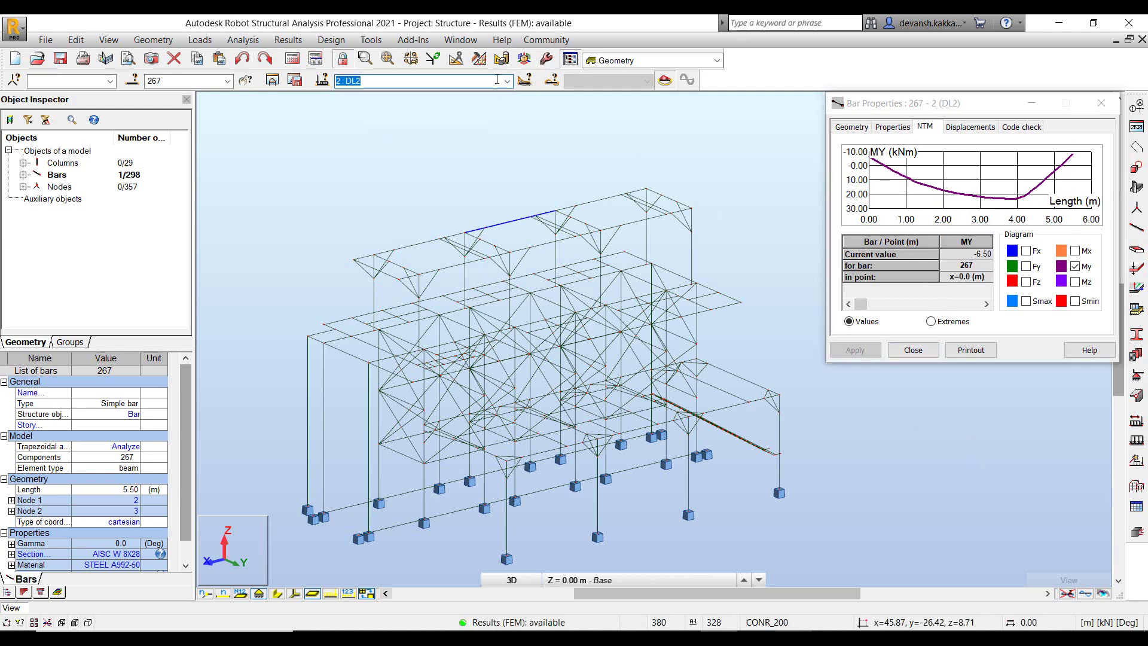
{"action": "left_click", "coordinate": [507, 80]}
{"action": "left_click", "coordinate": [473, 126]}
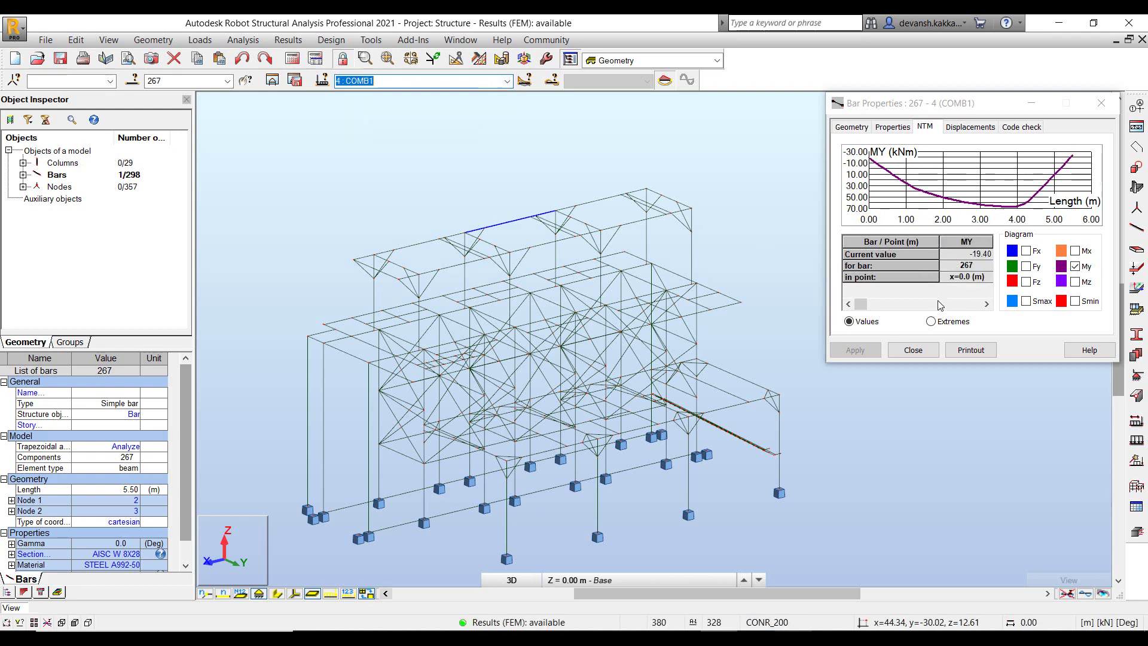
Plot bar 267's UZ vertical displacement, then close its properties.
{"action": "left_click", "coordinate": [969, 126]}
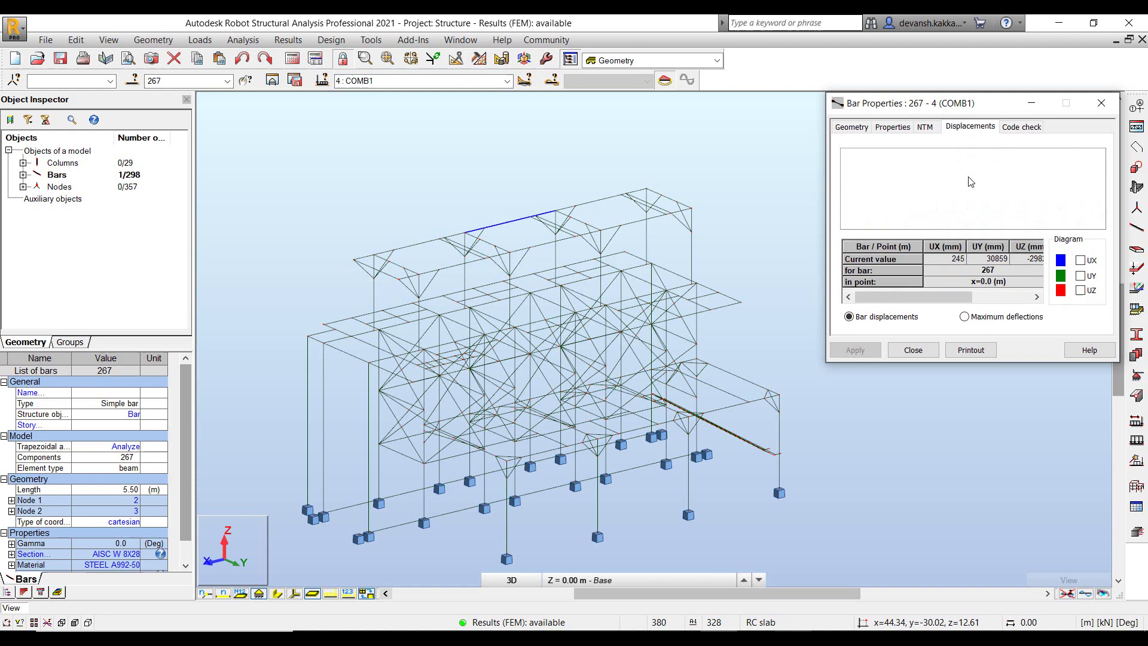
{"action": "left_click", "coordinate": [1081, 290]}
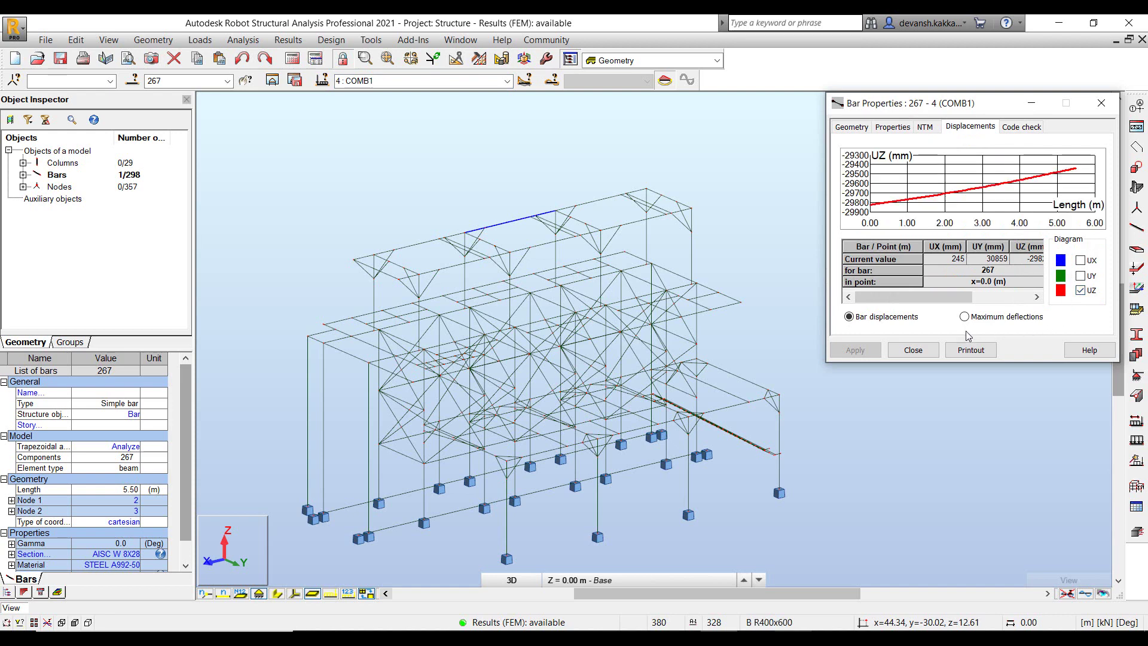
{"action": "left_click", "coordinate": [914, 350]}
Export to Advance Steel with calculation results, replacing the existing Advance Steel _Final model.smlx.
{"action": "scroll", "coordinate": [276, 424], "scroll_direction": "up", "scroll_amount": 3}
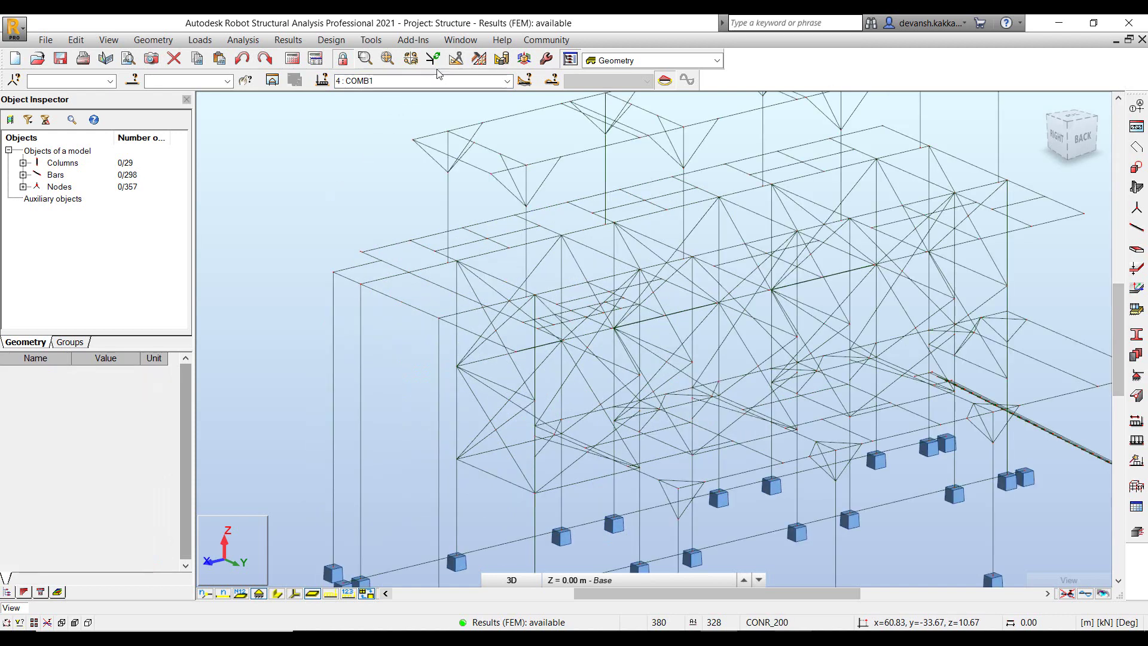
{"action": "left_click", "coordinate": [402, 40]}
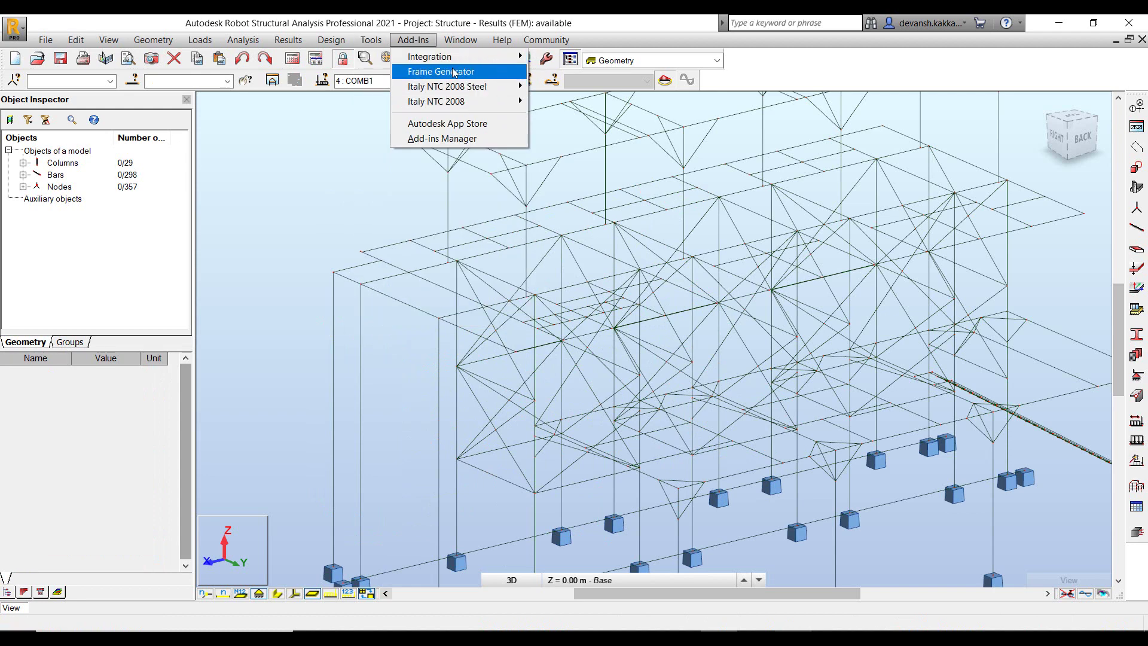
{"action": "mouse_move", "coordinate": [472, 56]}
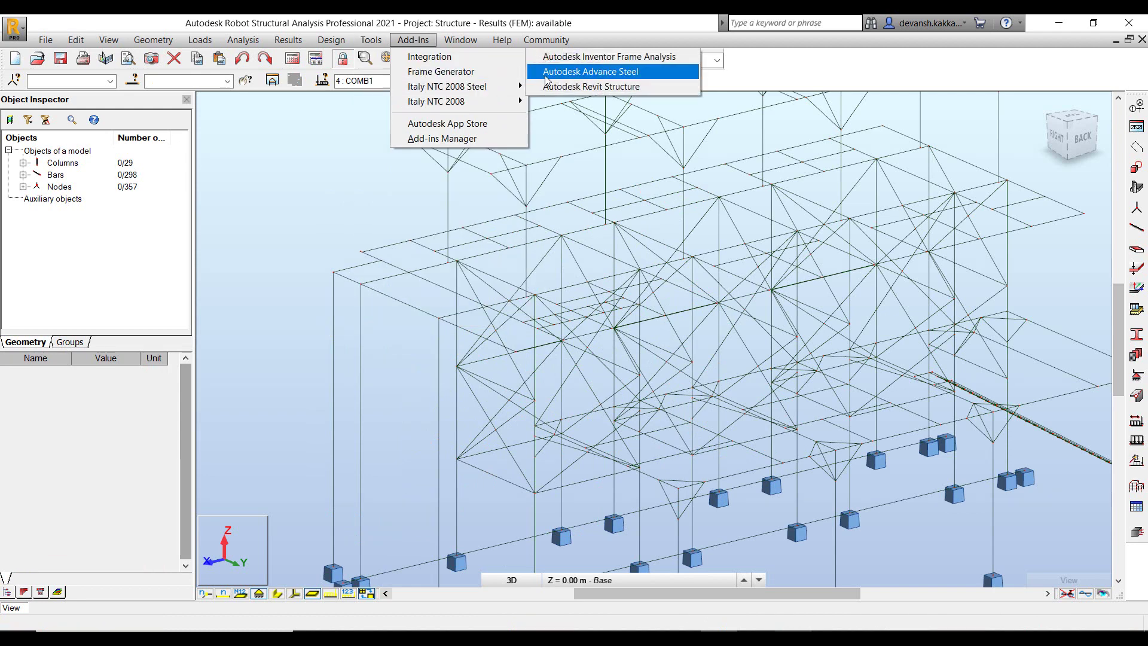
{"action": "left_click", "coordinate": [546, 74]}
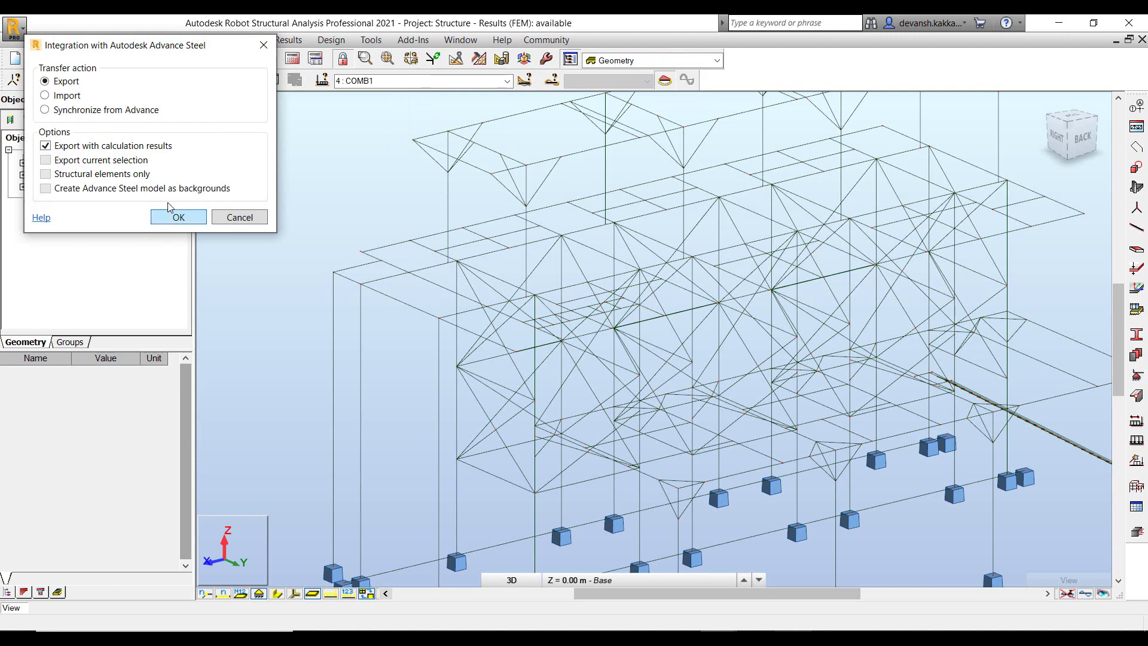
{"action": "left_click", "coordinate": [177, 219]}
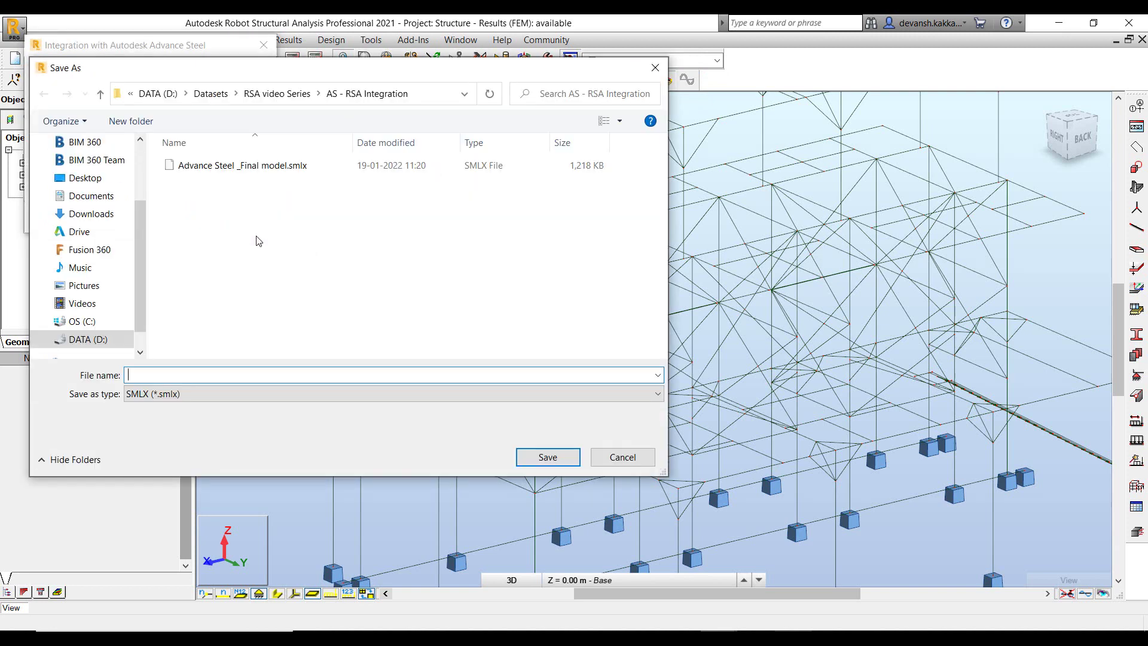
{"action": "left_click", "coordinate": [257, 166]}
{"action": "left_click", "coordinate": [541, 457]}
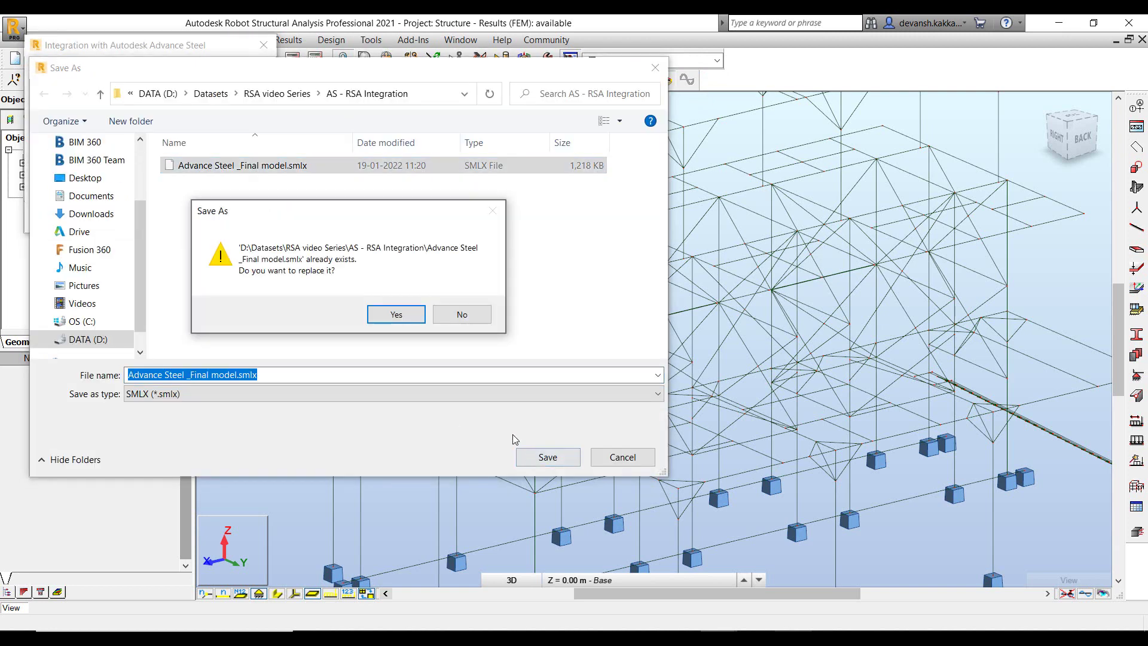
{"action": "left_click", "coordinate": [393, 316]}
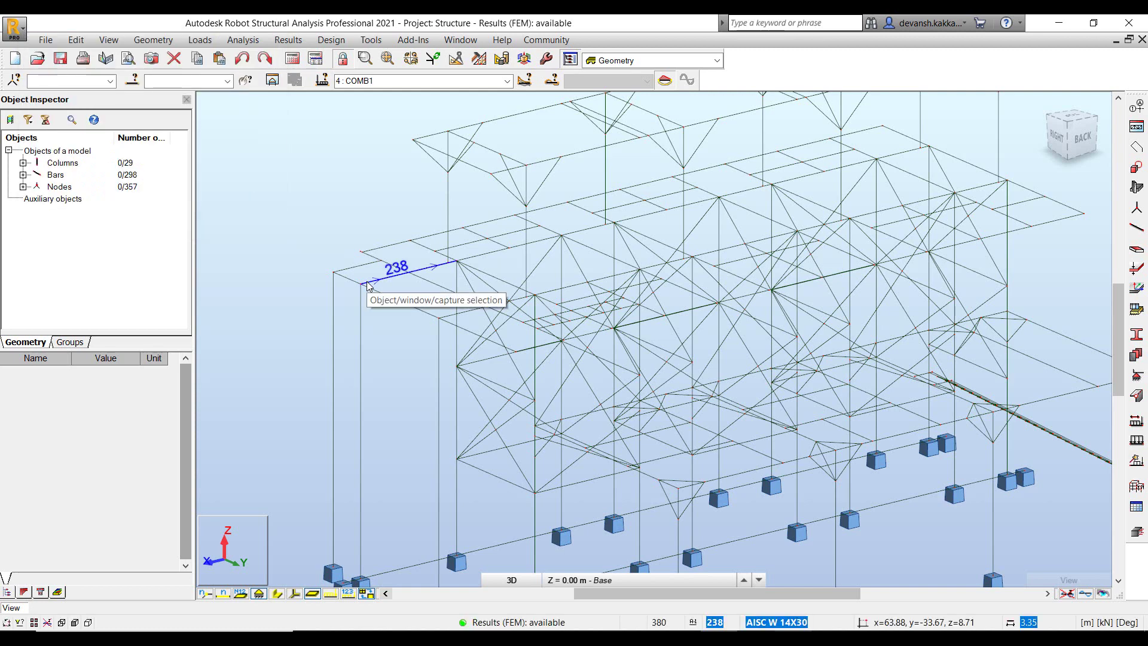
Once the export completes, switch to the Advance Steel 2022 window.
{"action": "key", "text": "alt+Tab"}
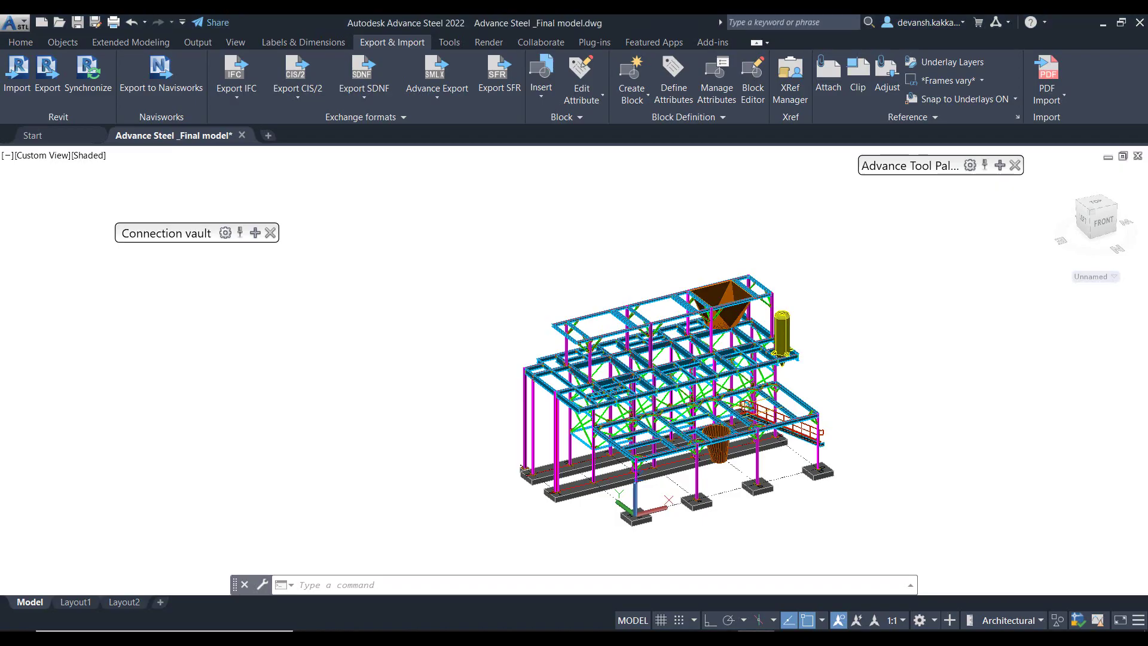
Load Advance Steel _Final model.smlx into Advance Synchronization, accept all node changes and apply them.
{"action": "left_click", "coordinate": [437, 94]}
{"action": "left_click", "coordinate": [427, 154]}
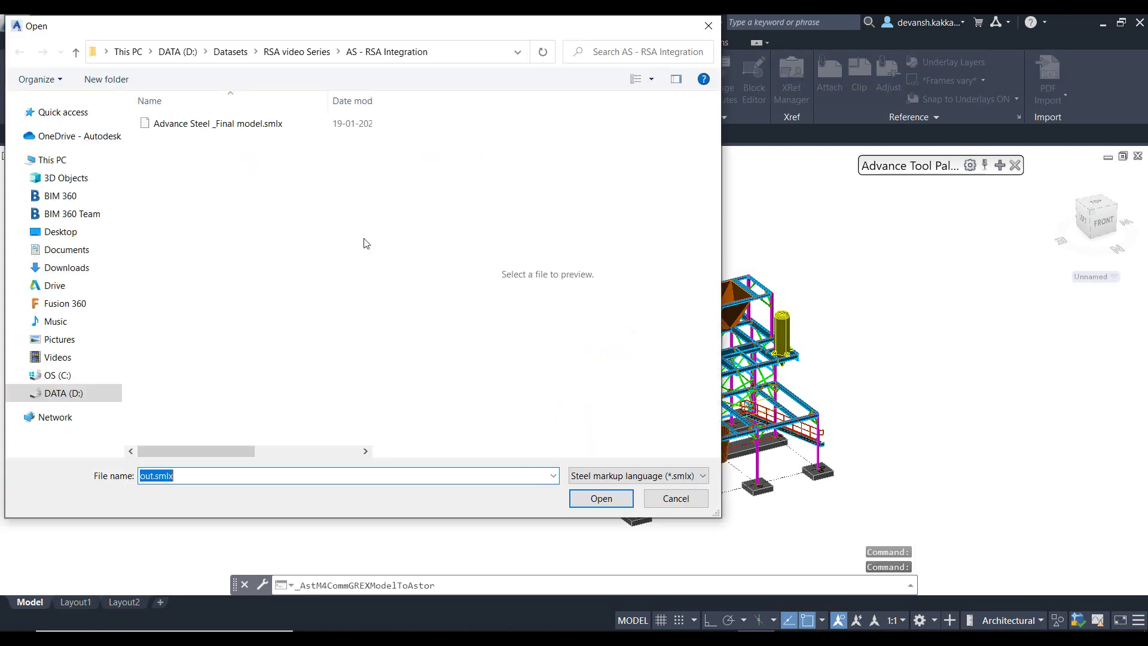
{"action": "left_click", "coordinate": [655, 504]}
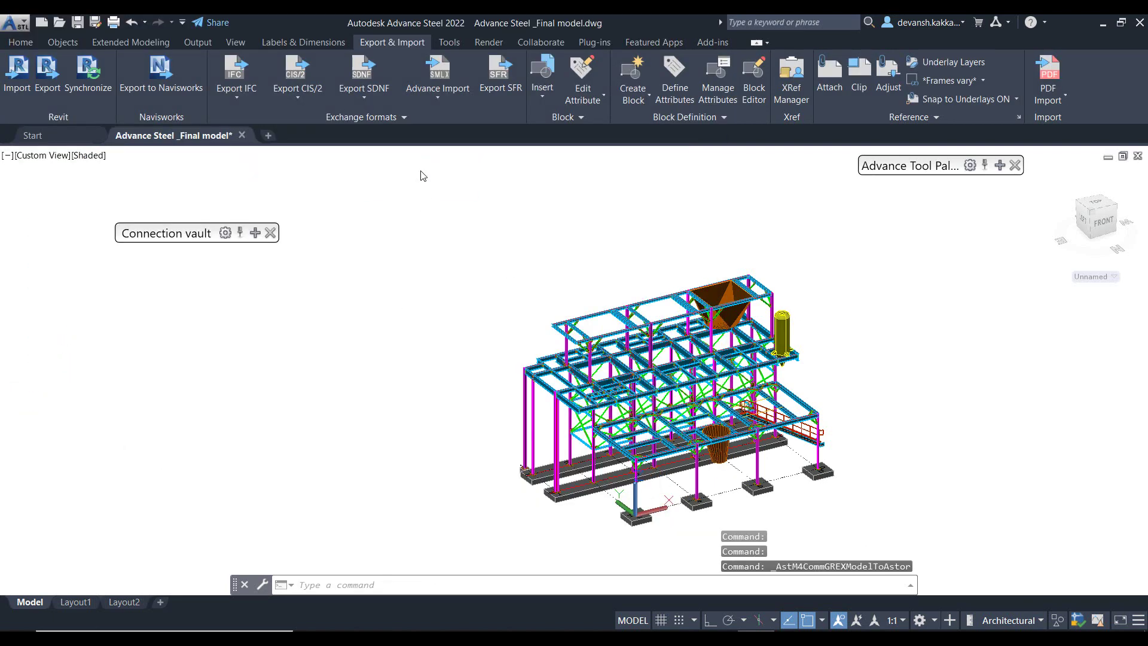
{"action": "left_click", "coordinate": [437, 103]}
{"action": "left_click", "coordinate": [429, 186]}
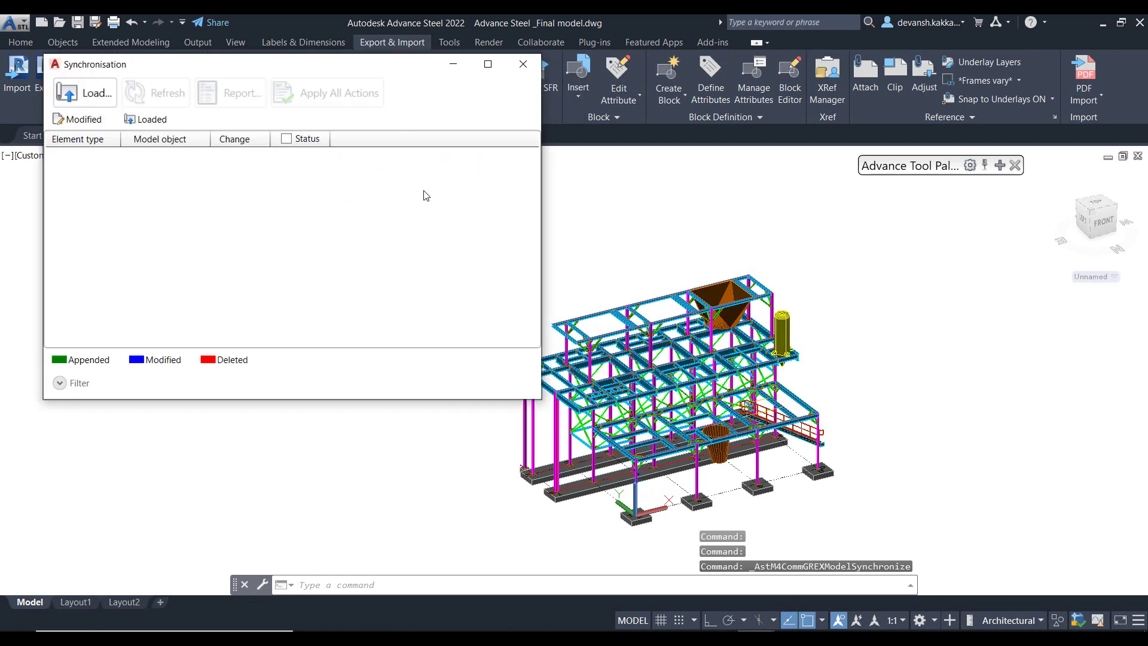
{"action": "left_click", "coordinate": [89, 93]}
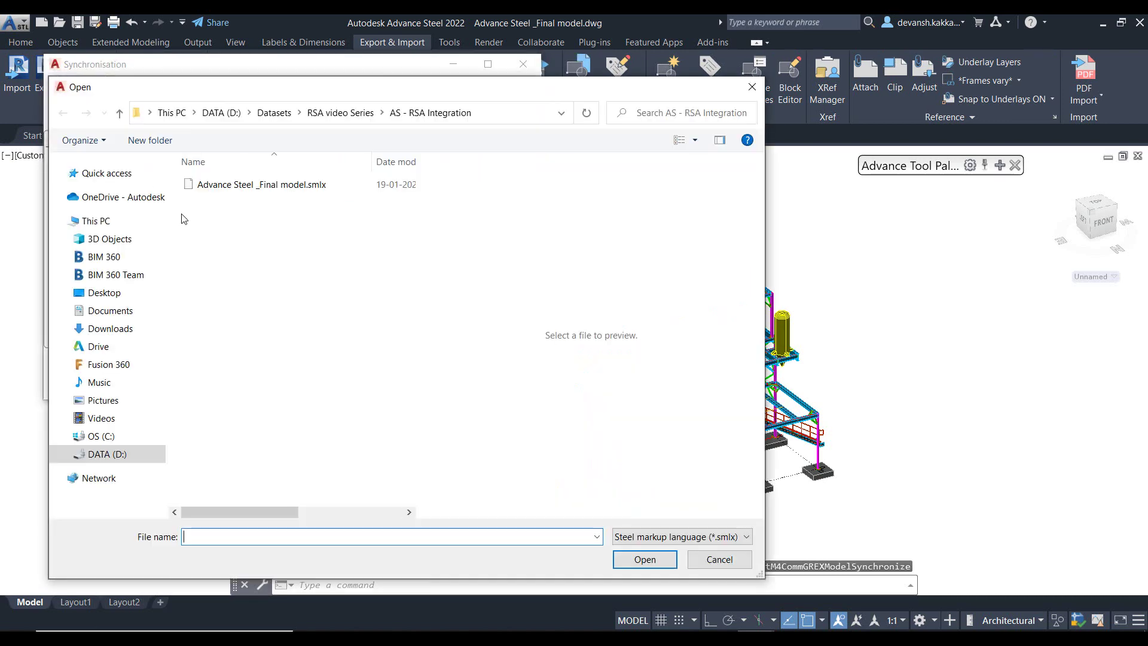
{"action": "left_click", "coordinate": [239, 185]}
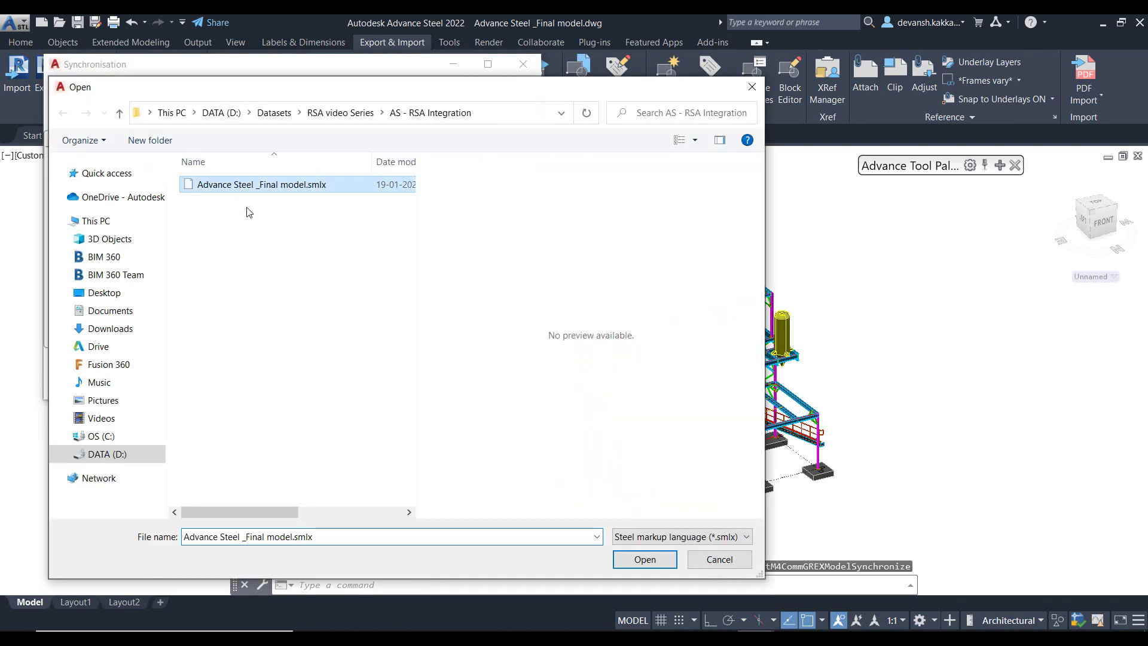
{"action": "left_click", "coordinate": [644, 558]}
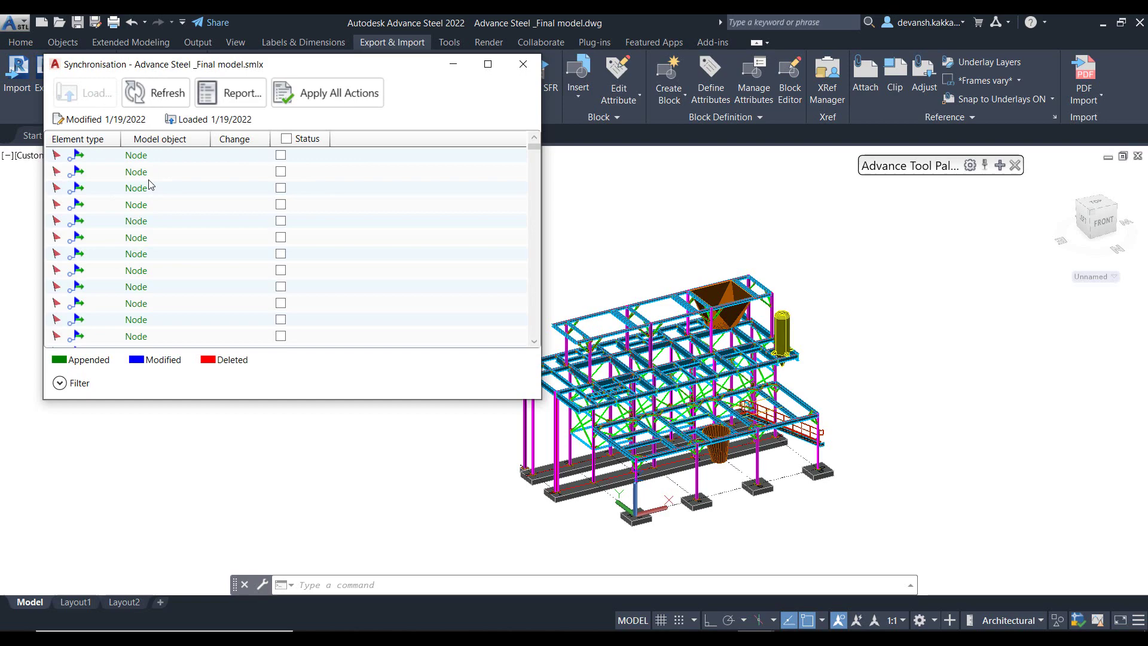
{"action": "left_click", "coordinate": [286, 139]}
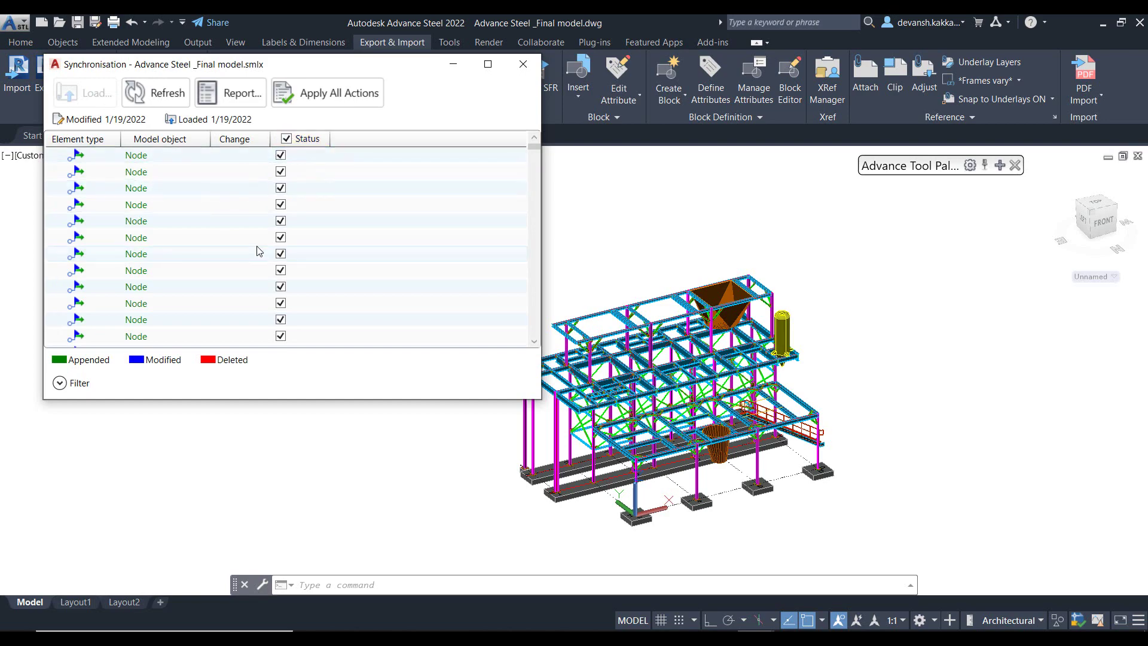
{"action": "left_click", "coordinate": [327, 93]}
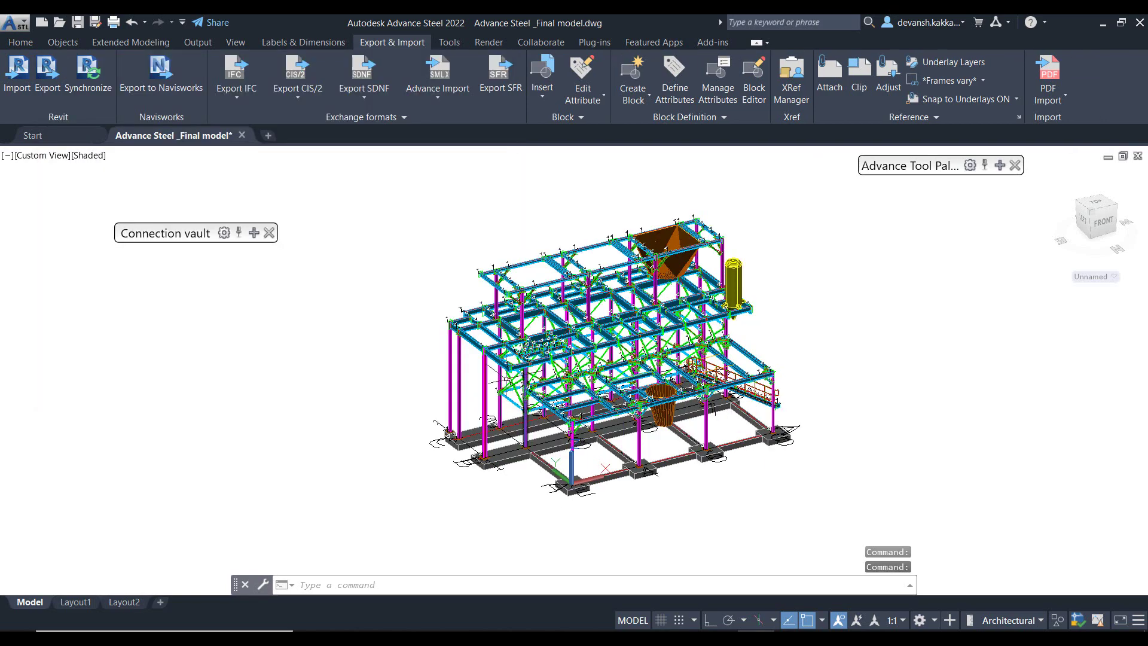
Open the flagged joint's Advance Joint Properties on the Forces tab.
{"action": "scroll", "coordinate": [498, 333], "scroll_direction": "up", "scroll_amount": 6}
{"action": "scroll", "coordinate": [499, 333], "scroll_direction": "up", "scroll_amount": 3}
{"action": "key", "text": "Escape"}
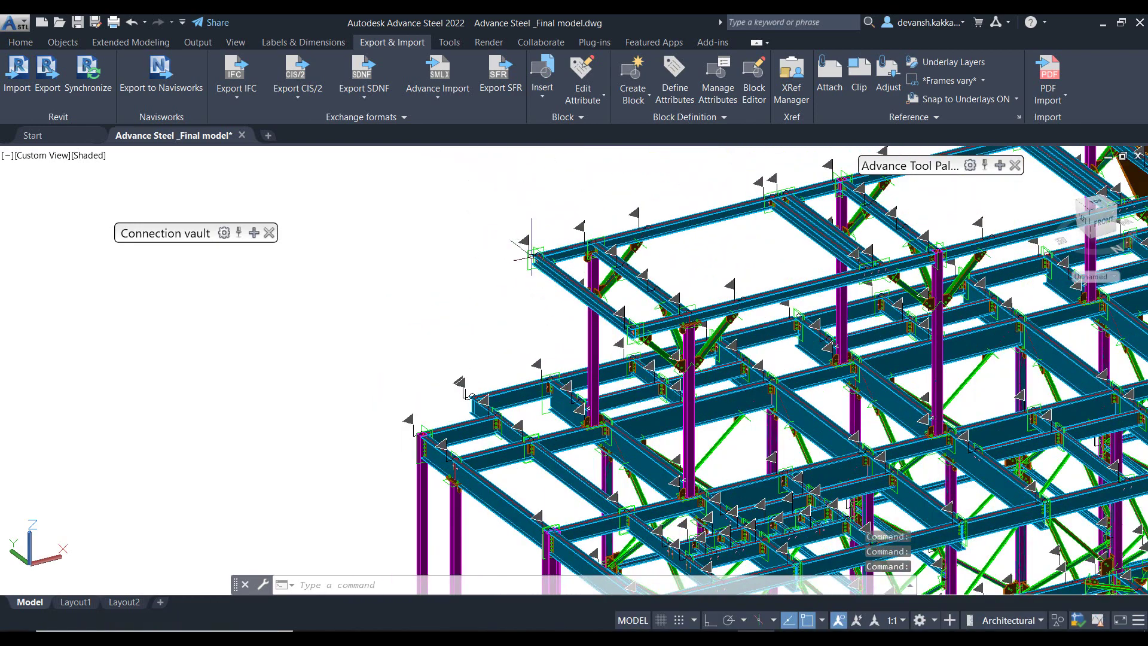
{"action": "scroll", "coordinate": [525, 244], "scroll_direction": "up", "scroll_amount": 3}
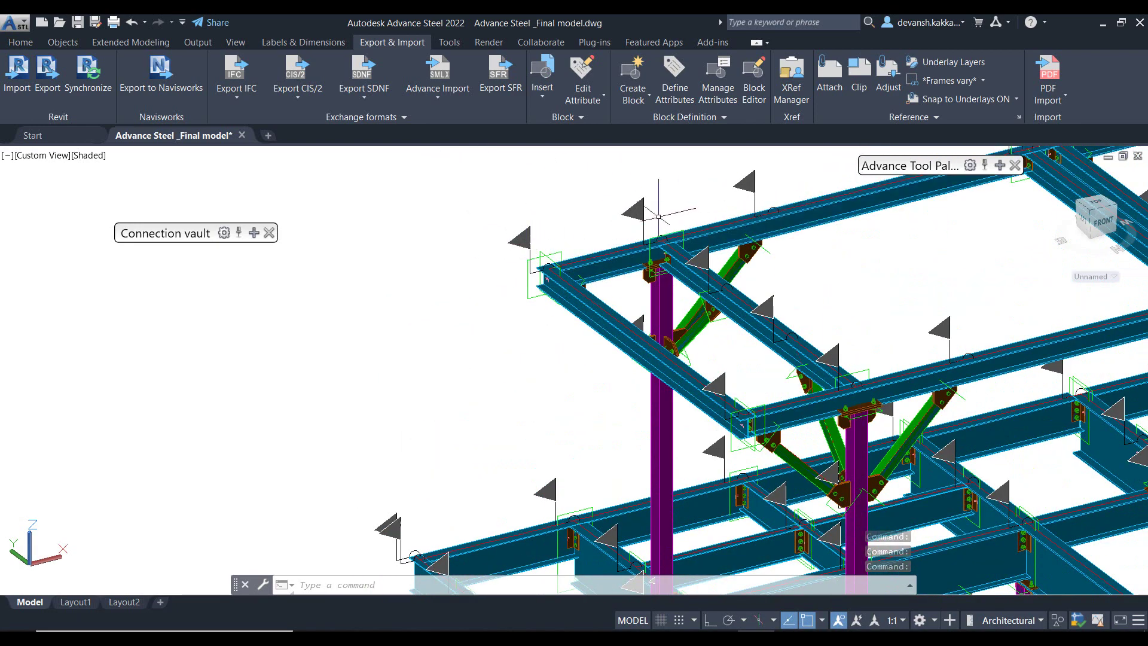
{"action": "left_click", "coordinate": [633, 206]}
{"action": "right_click", "coordinate": [568, 216]}
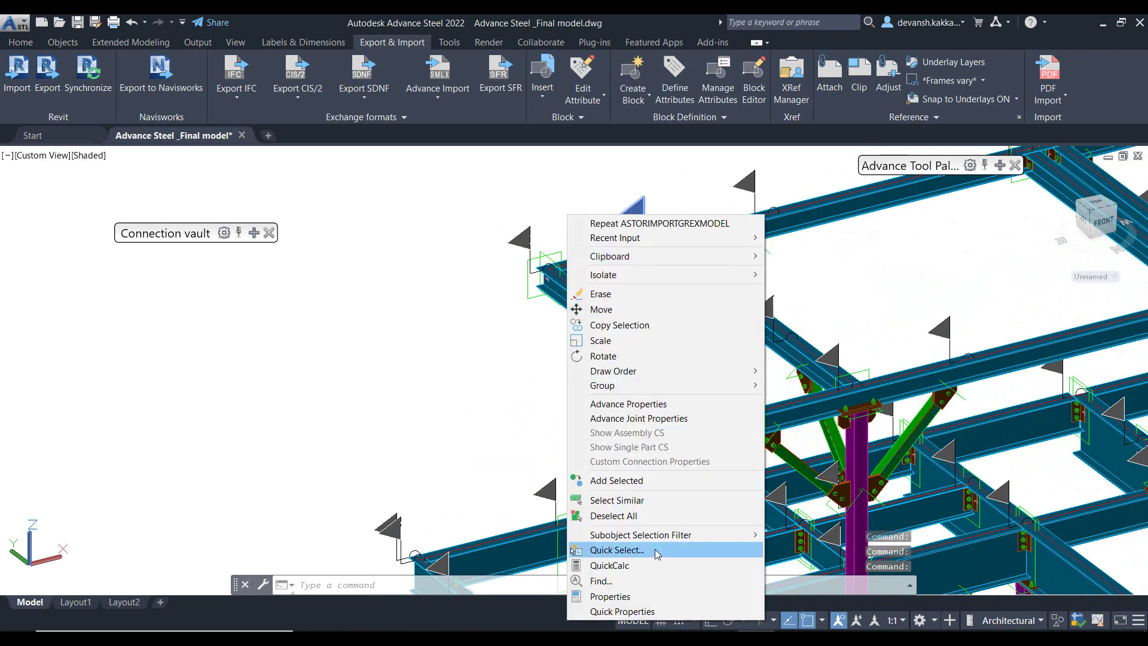
{"action": "left_click", "coordinate": [654, 421]}
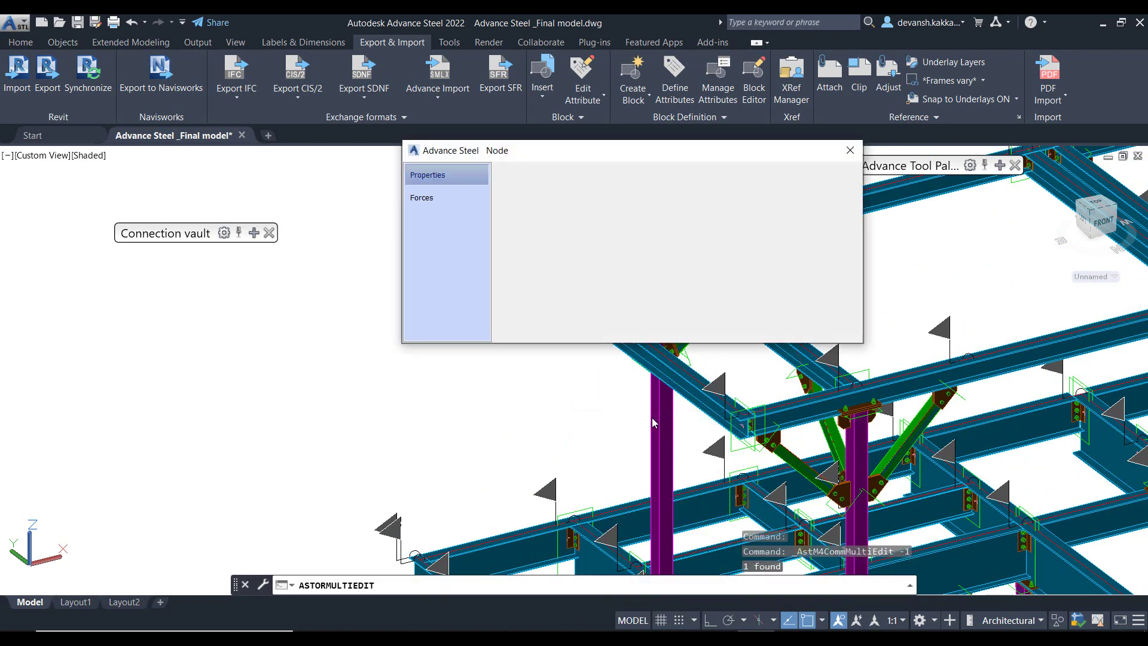
{"action": "left_click", "coordinate": [467, 203]}
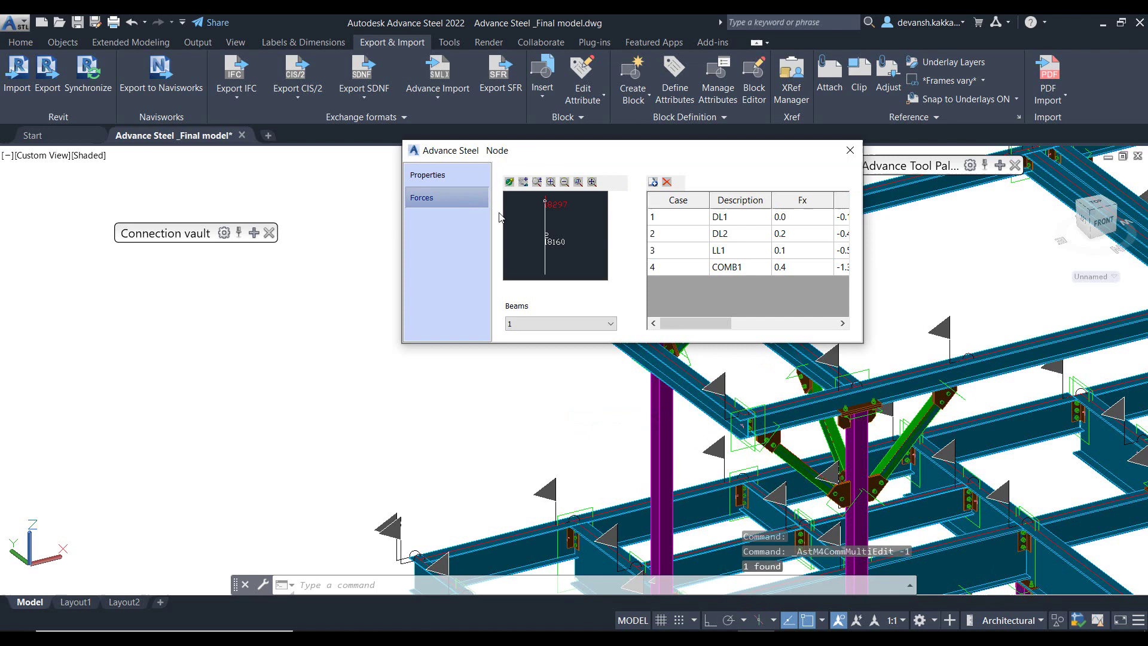
Scroll through the DL1, DL2, LL1 and COMB1 forces, close, and zoom to a column base plate.
{"action": "scroll", "coordinate": [703, 326], "scroll_direction": "right", "scroll_amount": 6}
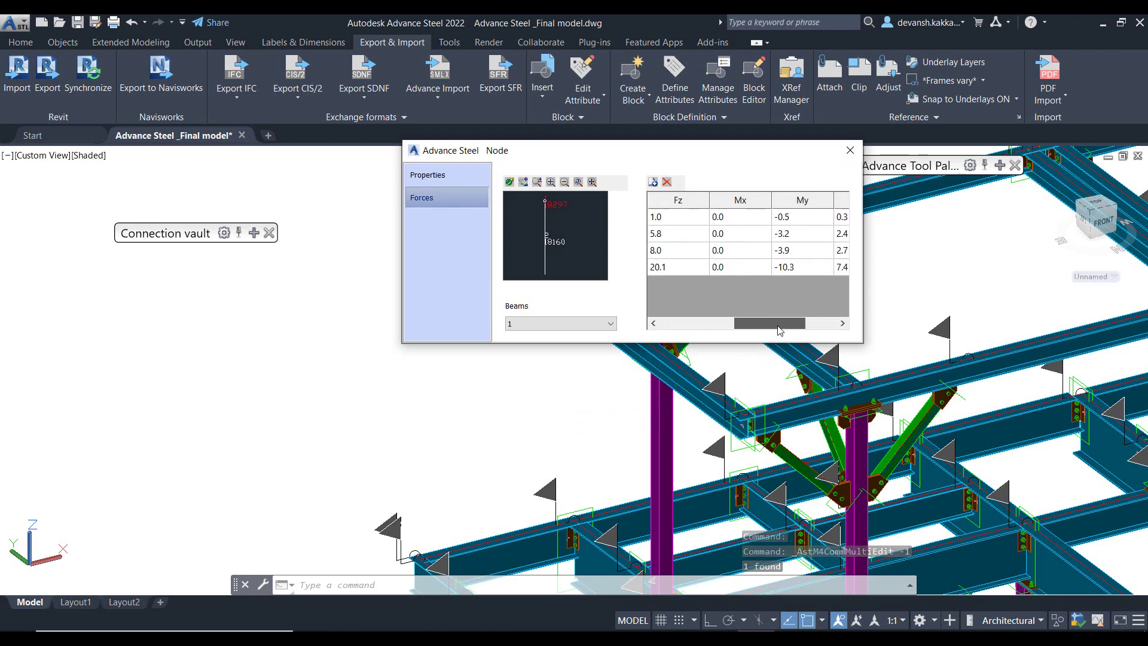
{"action": "scroll", "coordinate": [704, 322], "scroll_direction": "left", "scroll_amount": 5}
{"action": "scroll", "coordinate": [703, 323], "scroll_direction": "left", "scroll_amount": 1}
{"action": "scroll", "coordinate": [704, 322], "scroll_direction": "right", "scroll_amount": 4}
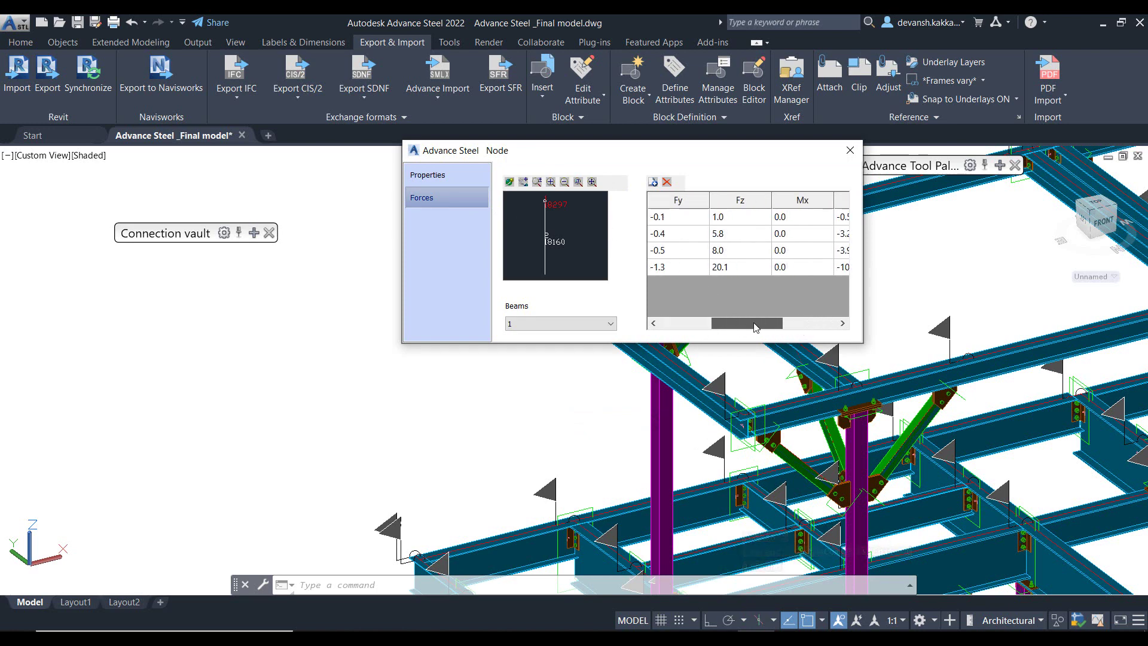
{"action": "left_click", "coordinate": [850, 150]}
{"action": "scroll", "coordinate": [658, 359], "scroll_direction": "down", "scroll_amount": 5}
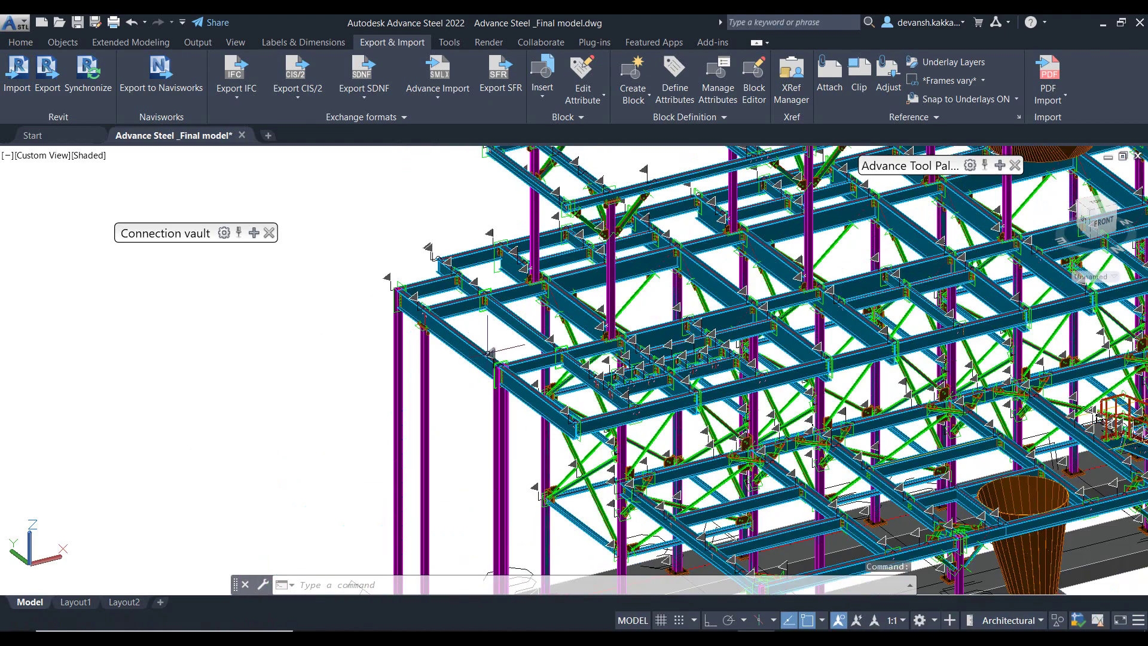
{"action": "scroll", "coordinate": [569, 344], "scroll_direction": "up", "scroll_amount": 8}
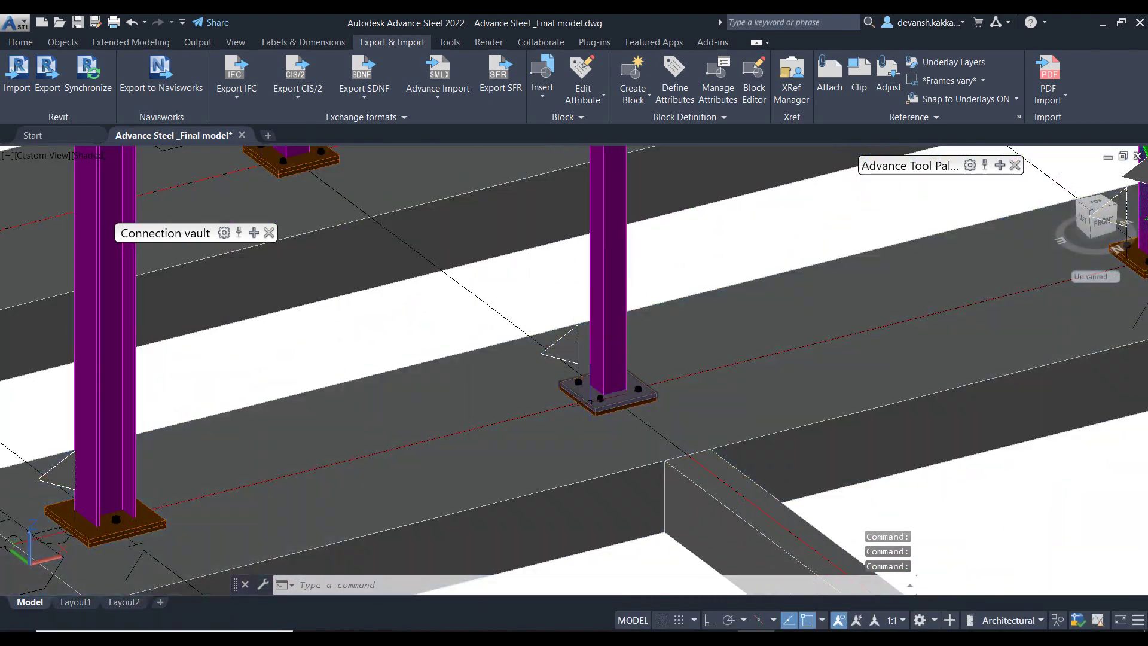
Open the column base plate's joint properties at the Joint design settings.
{"action": "left_click", "coordinate": [591, 402]}
{"action": "right_click", "coordinate": [588, 403]}
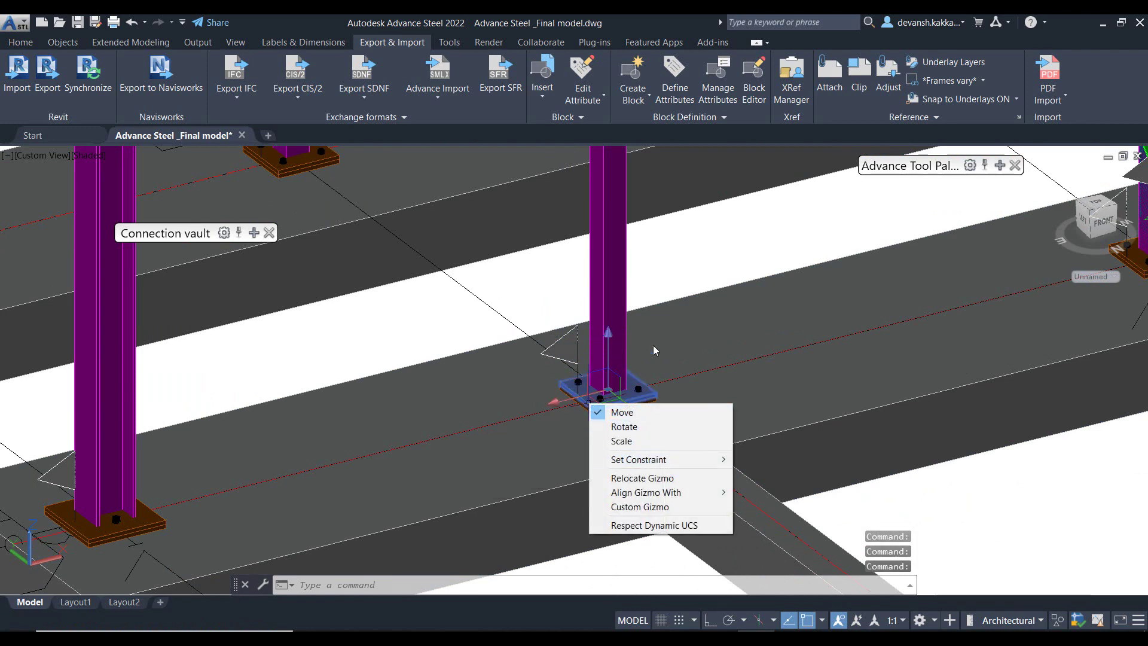
{"action": "left_click", "coordinate": [619, 411]}
{"action": "right_click", "coordinate": [706, 415]}
{"action": "left_click", "coordinate": [763, 415]}
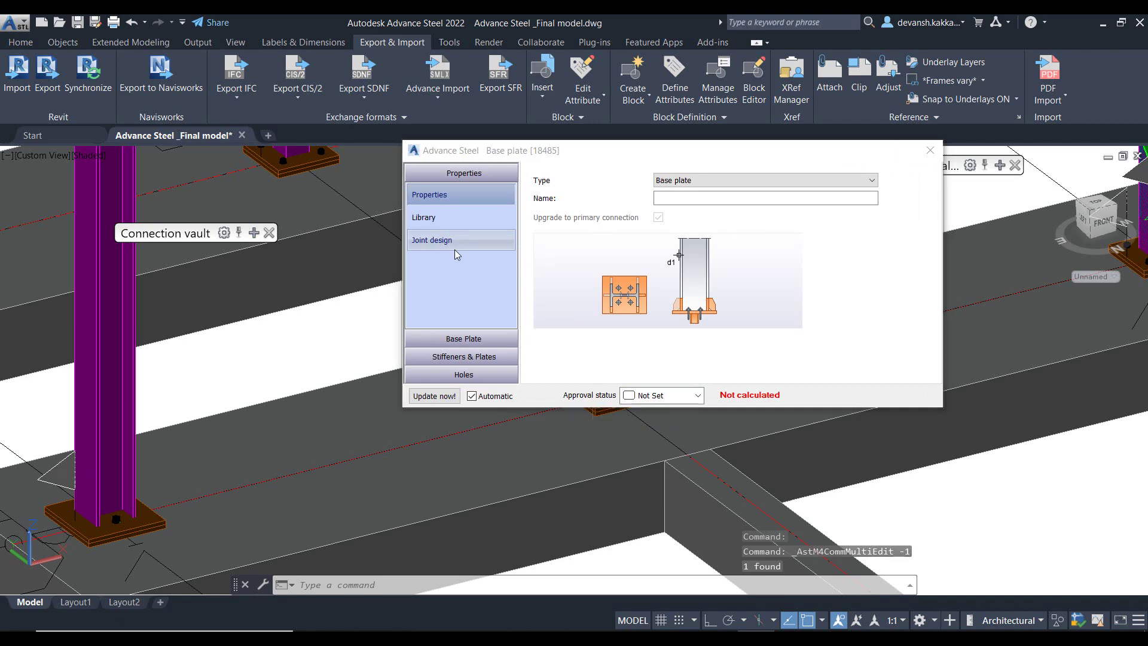
{"action": "left_click", "coordinate": [457, 253]}
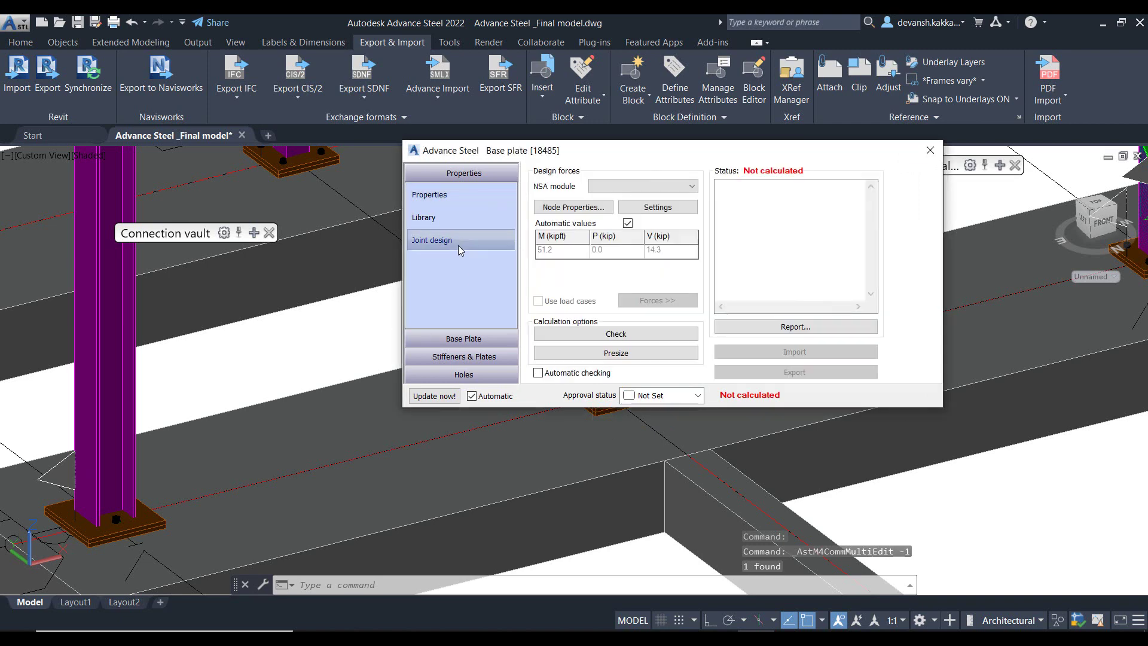
Check the base plate under EC3 using the imported load case forces.
{"action": "left_click", "coordinate": [616, 186]}
{"action": "left_click", "coordinate": [619, 213]}
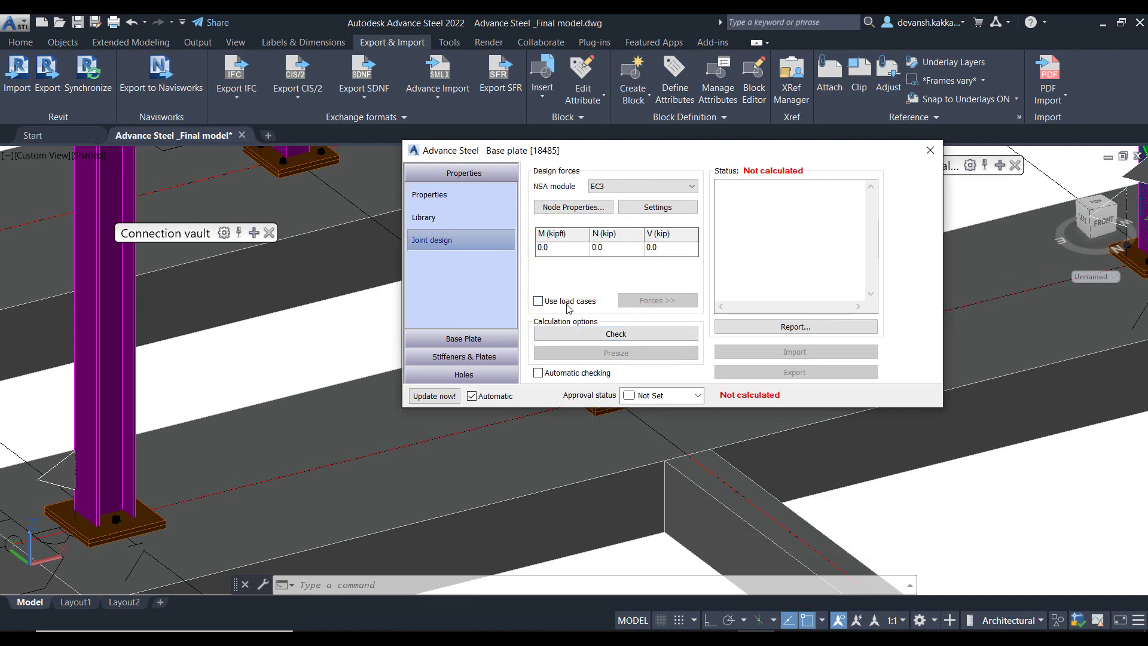
{"action": "left_click", "coordinate": [539, 301]}
{"action": "left_click", "coordinate": [652, 300]}
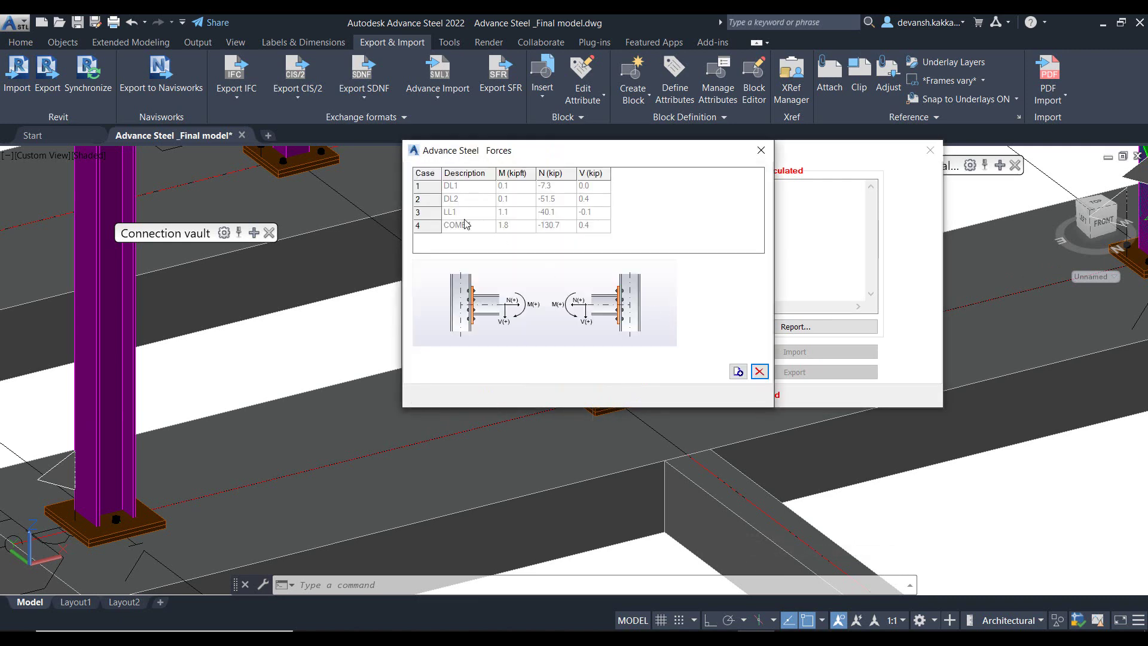
{"action": "left_click", "coordinate": [761, 150]}
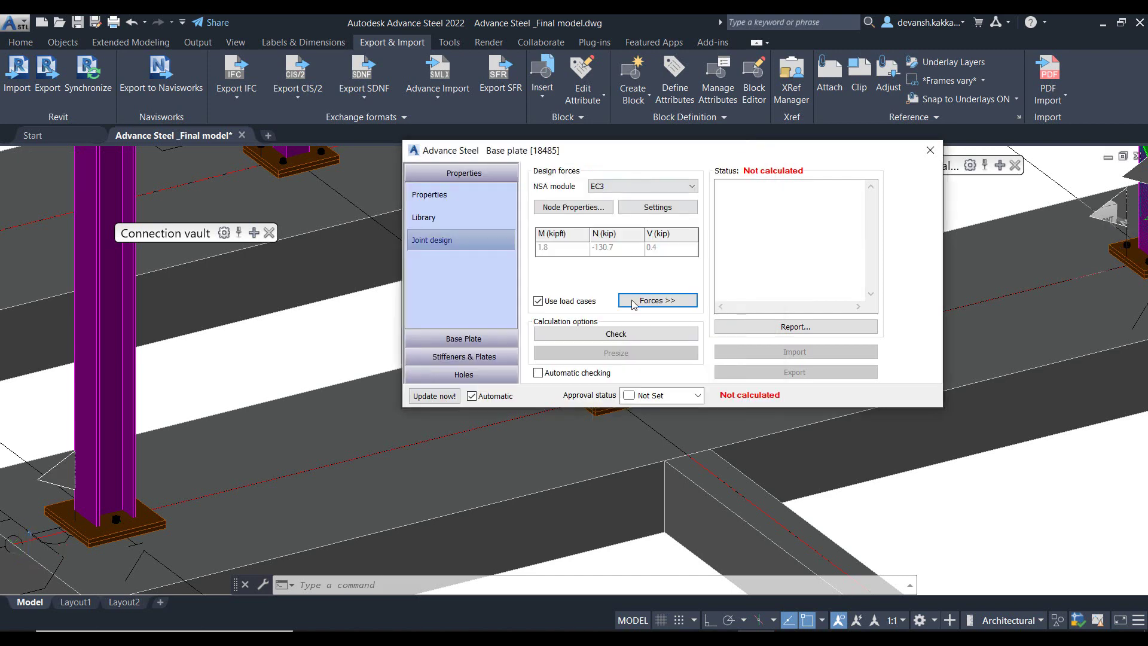
{"action": "left_click", "coordinate": [616, 337]}
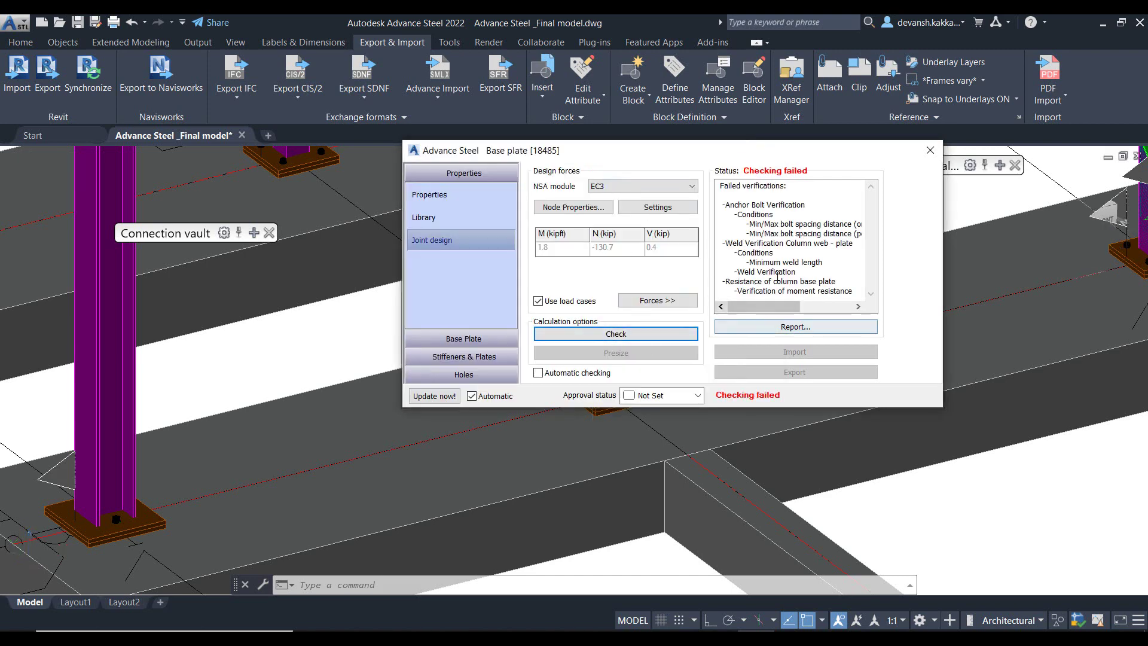
Rerun the check under AISC, failing on weld strength at 1171.68 %, and close.
{"action": "left_click", "coordinate": [610, 186]}
{"action": "left_click", "coordinate": [613, 202]}
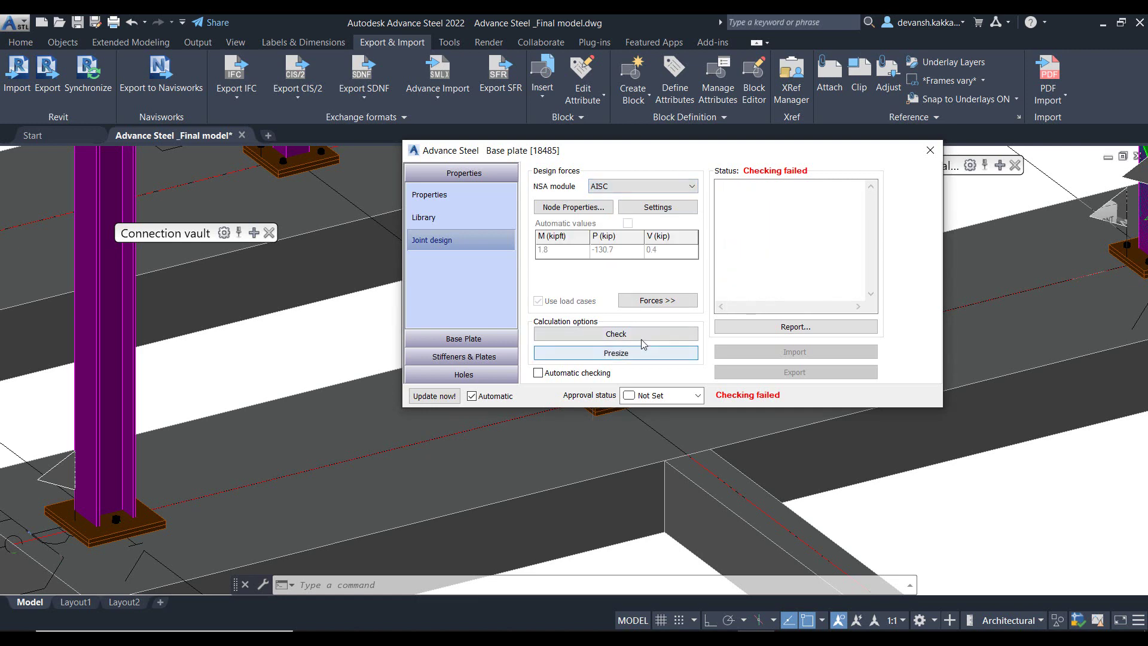
{"action": "left_click", "coordinate": [642, 335]}
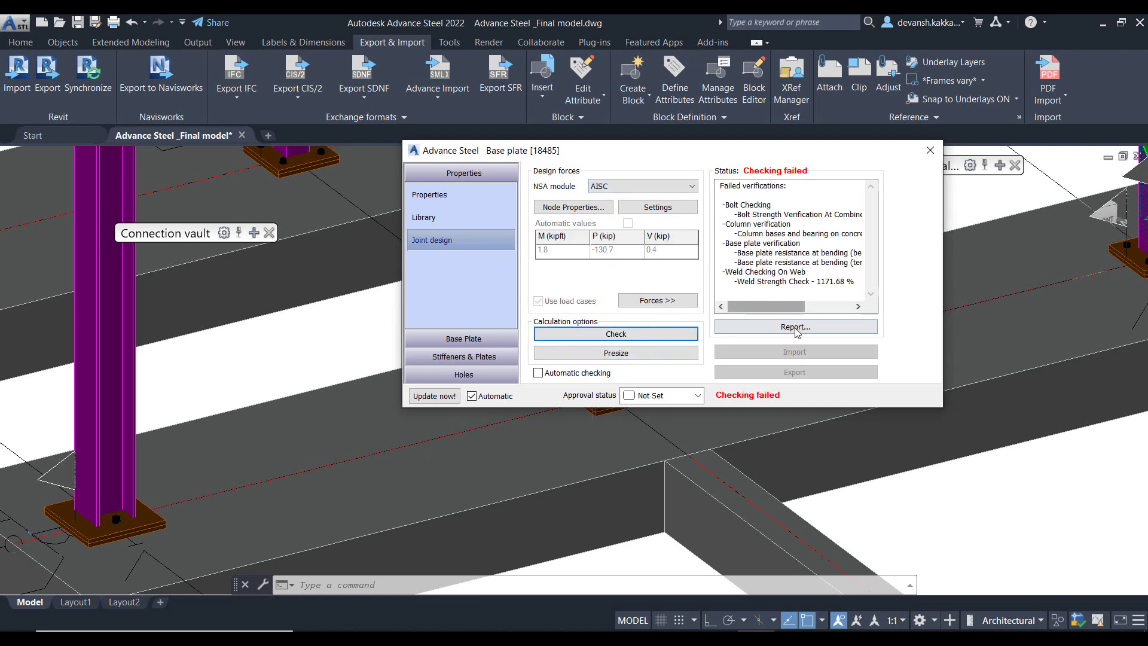
{"action": "left_click", "coordinate": [931, 150]}
Zoom to a column-bracing joint and open its node forces table.
{"action": "scroll", "coordinate": [664, 281], "scroll_direction": "down", "scroll_amount": 5}
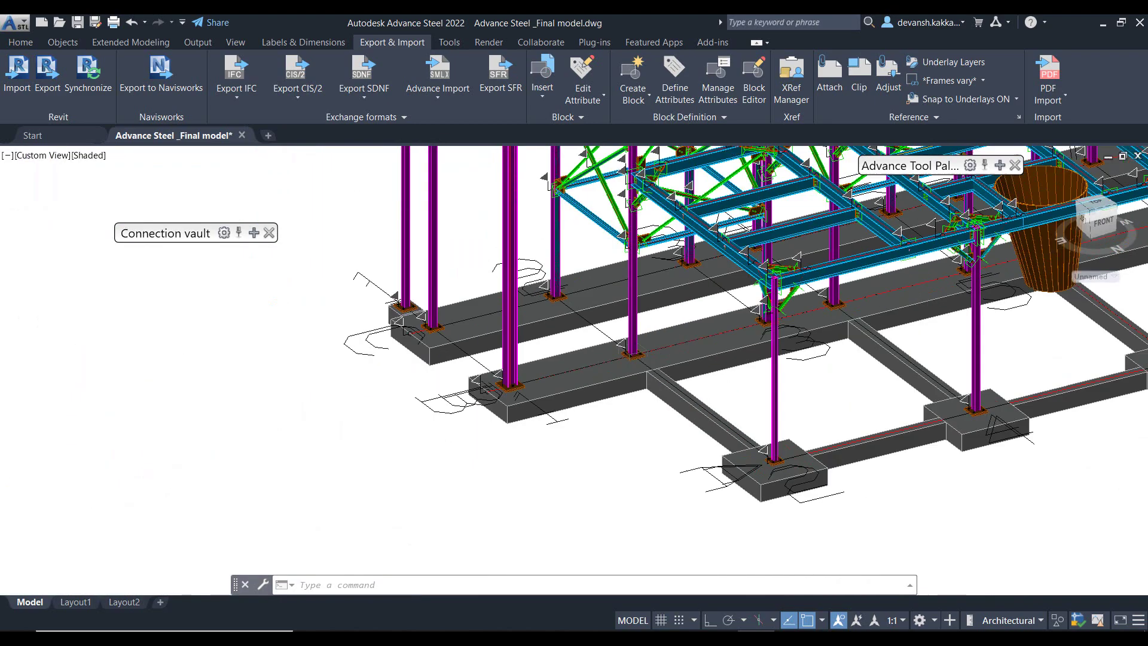
{"action": "middle_click_drag", "start_coordinate": [538, 389], "coordinate": [622, 361]}
{"action": "scroll", "coordinate": [622, 361], "scroll_direction": "up", "scroll_amount": 6}
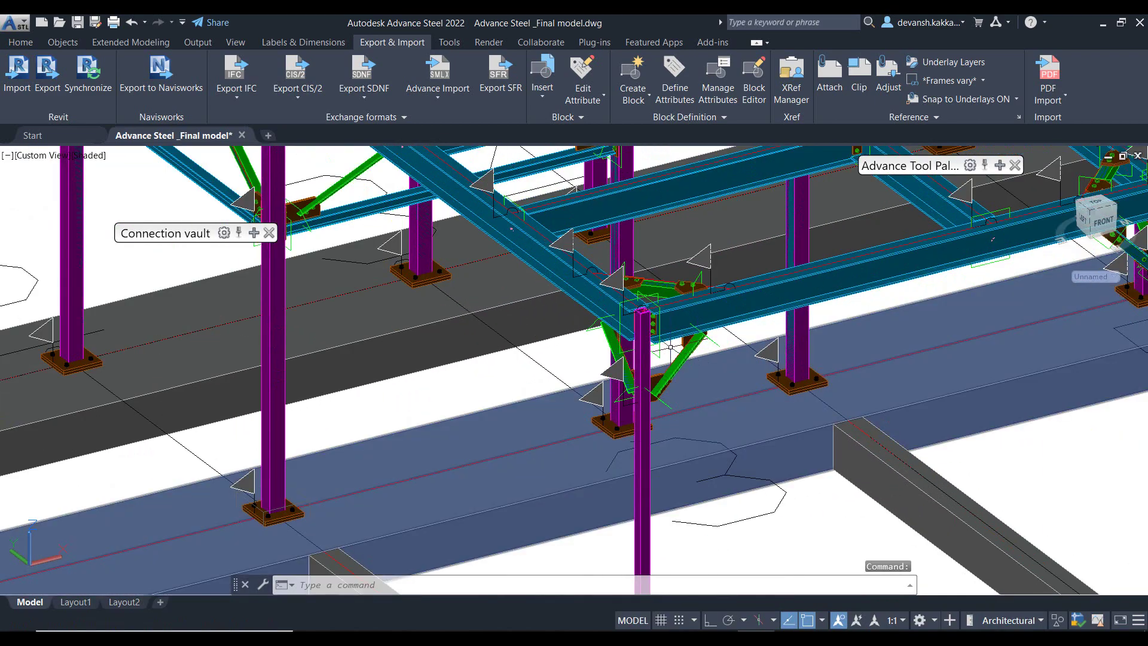
{"action": "scroll", "coordinate": [652, 329], "scroll_direction": "up", "scroll_amount": 3}
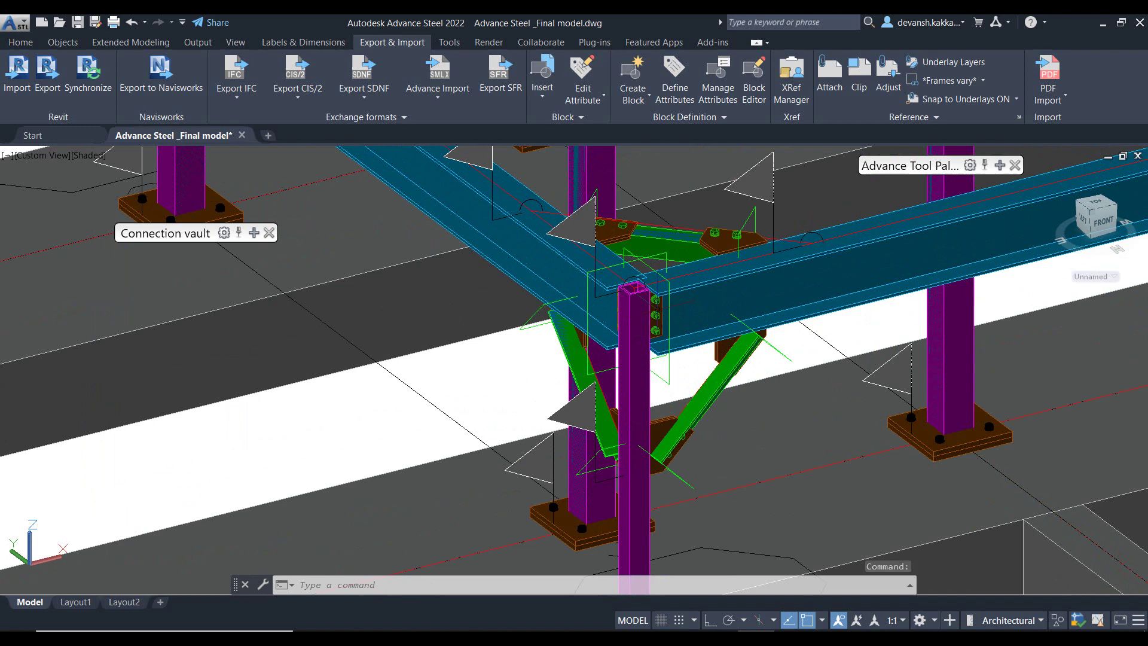
{"action": "scroll", "coordinate": [634, 293], "scroll_direction": "down", "scroll_amount": 4}
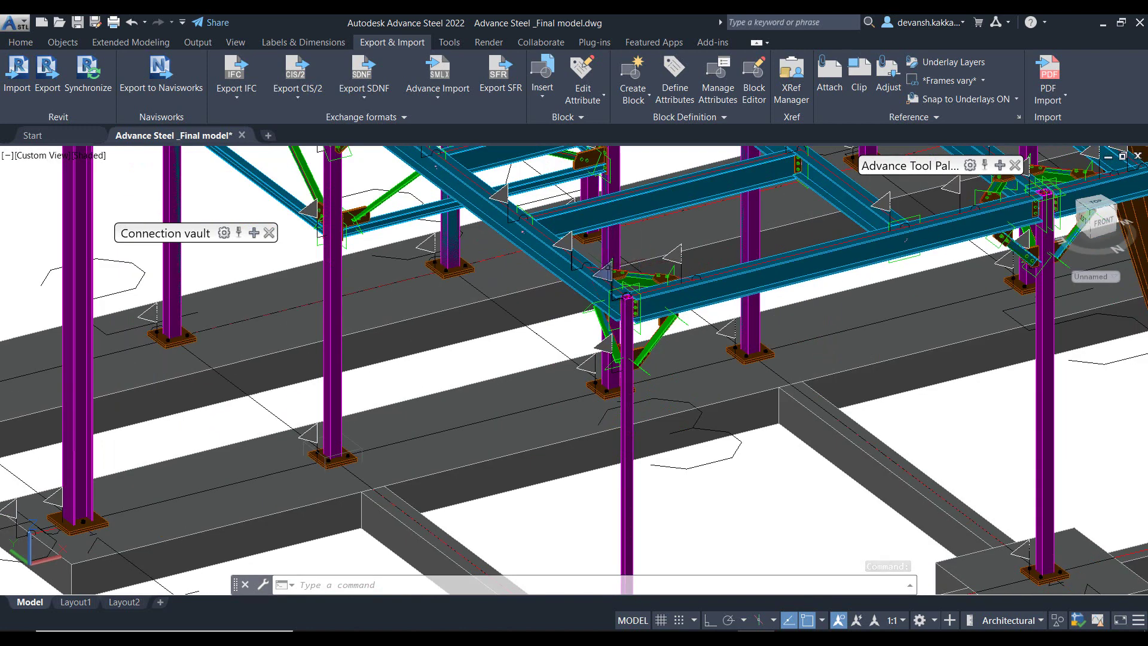
{"action": "left_click", "coordinate": [493, 227]}
{"action": "right_click", "coordinate": [492, 226]}
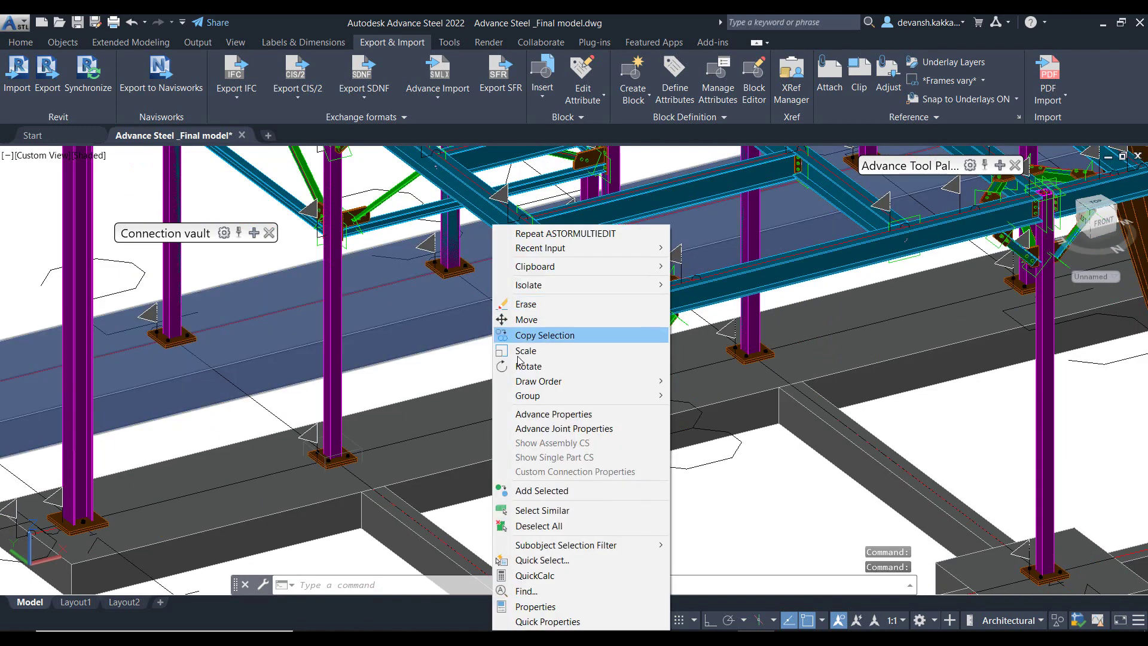
{"action": "left_click", "coordinate": [573, 428]}
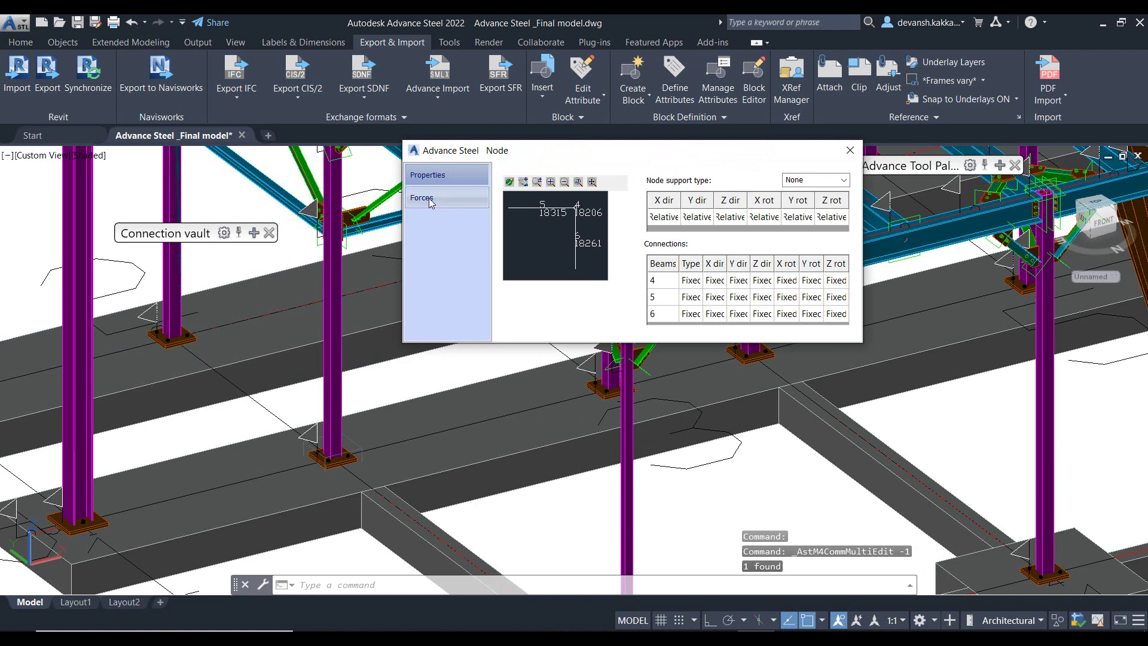
{"action": "left_click", "coordinate": [431, 199]}
Review beam 4's load-case moments, including COMB1 Fz −12.6, then close and zoom out.
{"action": "left_click_drag", "start_coordinate": [696, 326], "coordinate": [788, 317]}
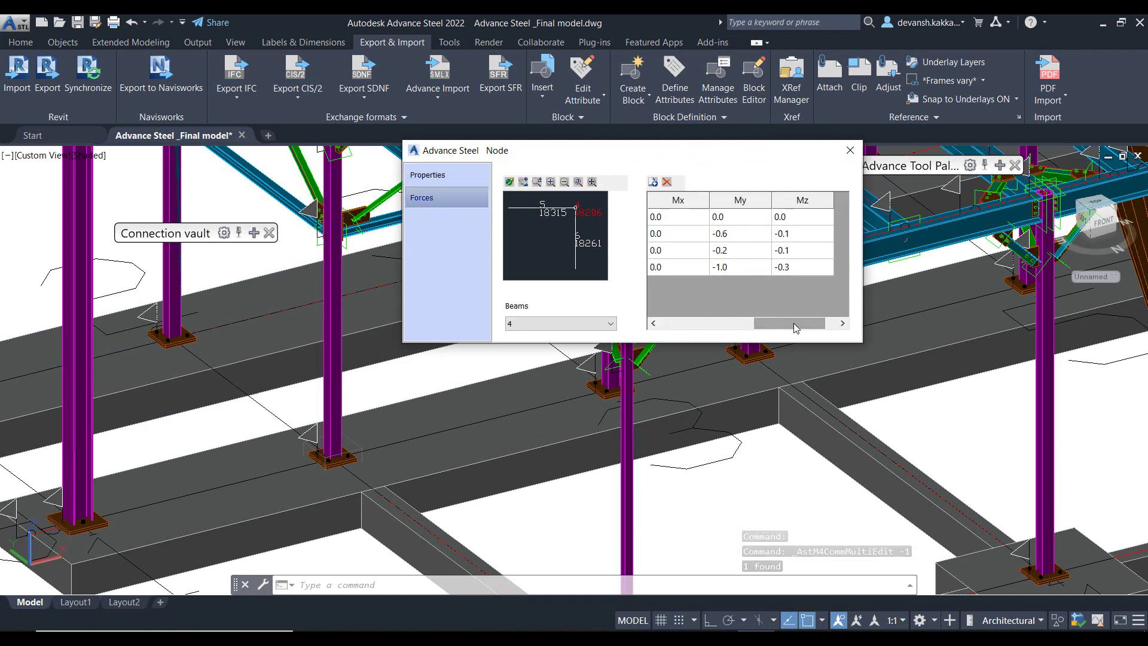
{"action": "scroll", "coordinate": [790, 322], "scroll_direction": "left", "scroll_amount": 5}
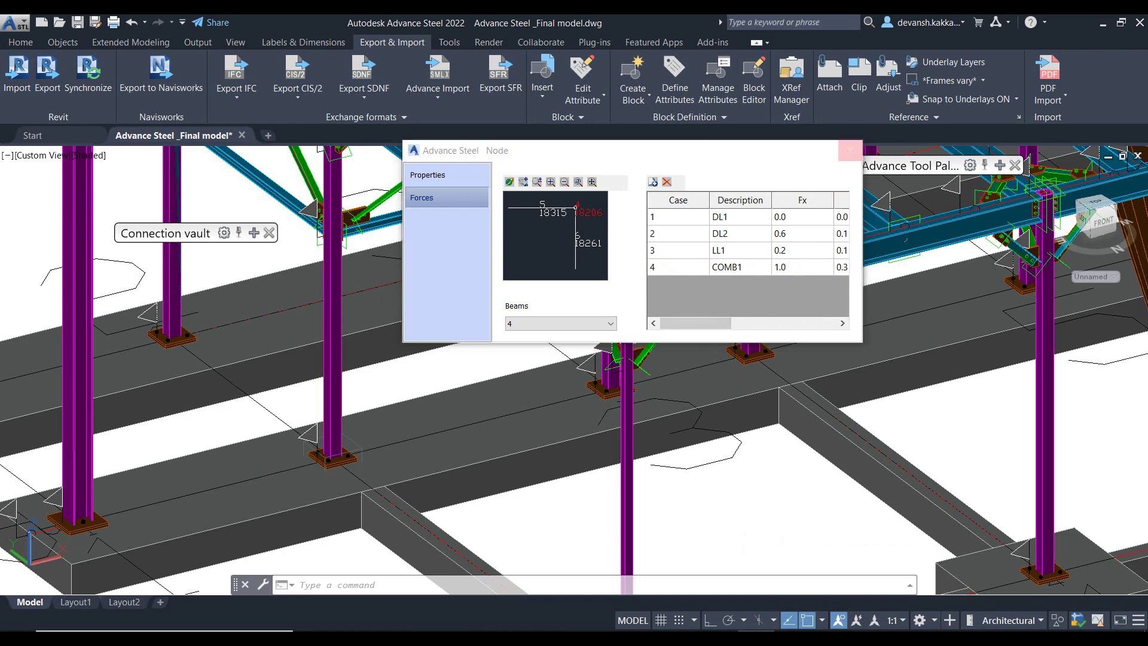
{"action": "left_click", "coordinate": [850, 150]}
{"action": "scroll", "coordinate": [708, 299], "scroll_direction": "down", "scroll_amount": 5}
{"action": "middle_click_drag", "start_coordinate": [708, 300], "coordinate": [598, 359]}
{"action": "scroll", "coordinate": [643, 379], "scroll_direction": "down", "scroll_amount": 3}
{"action": "scroll", "coordinate": [598, 359], "scroll_direction": "up", "scroll_amount": 4}
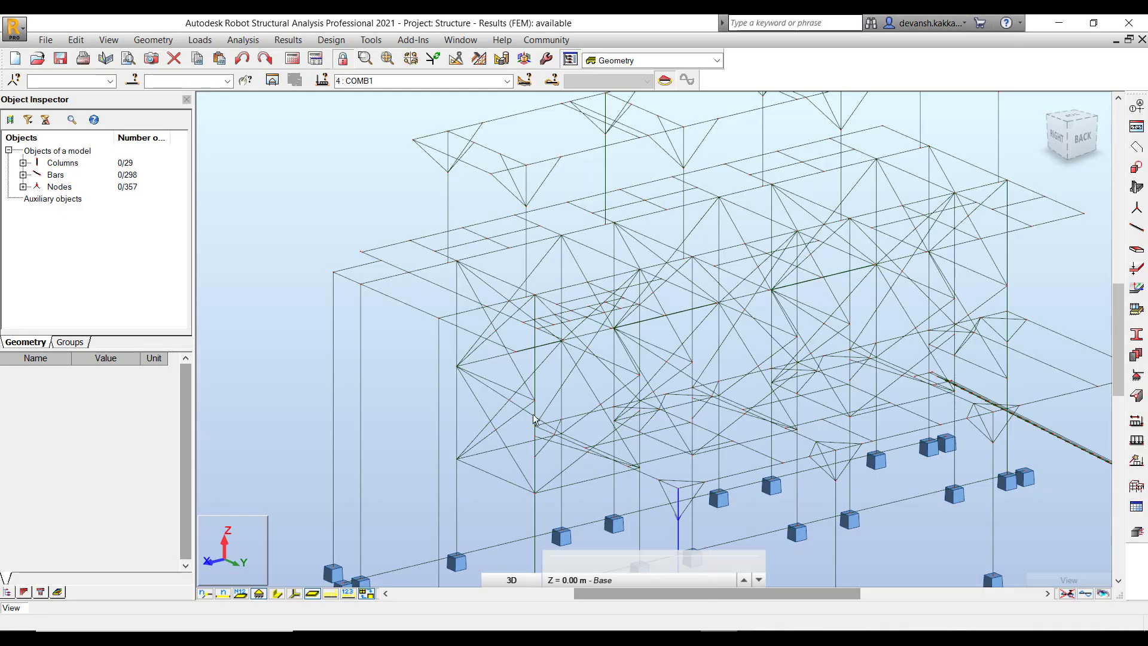
Render the frame members as solid section profiles.
{"action": "scroll", "coordinate": [433, 497], "scroll_direction": "down", "scroll_amount": 2}
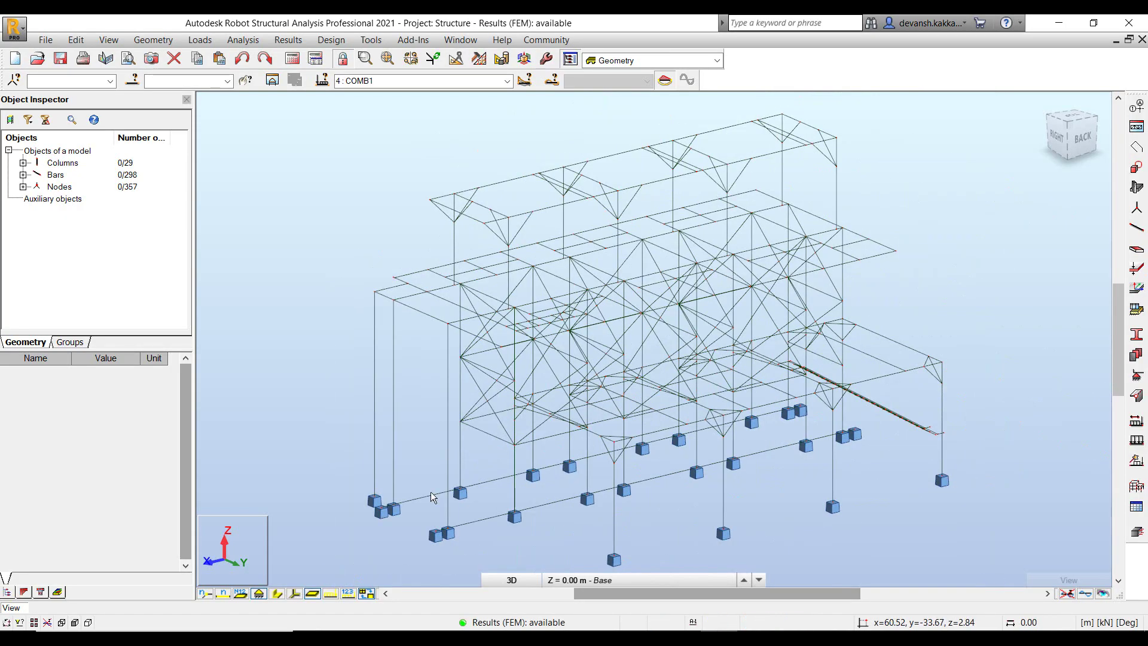
{"action": "left_click", "coordinate": [277, 595]}
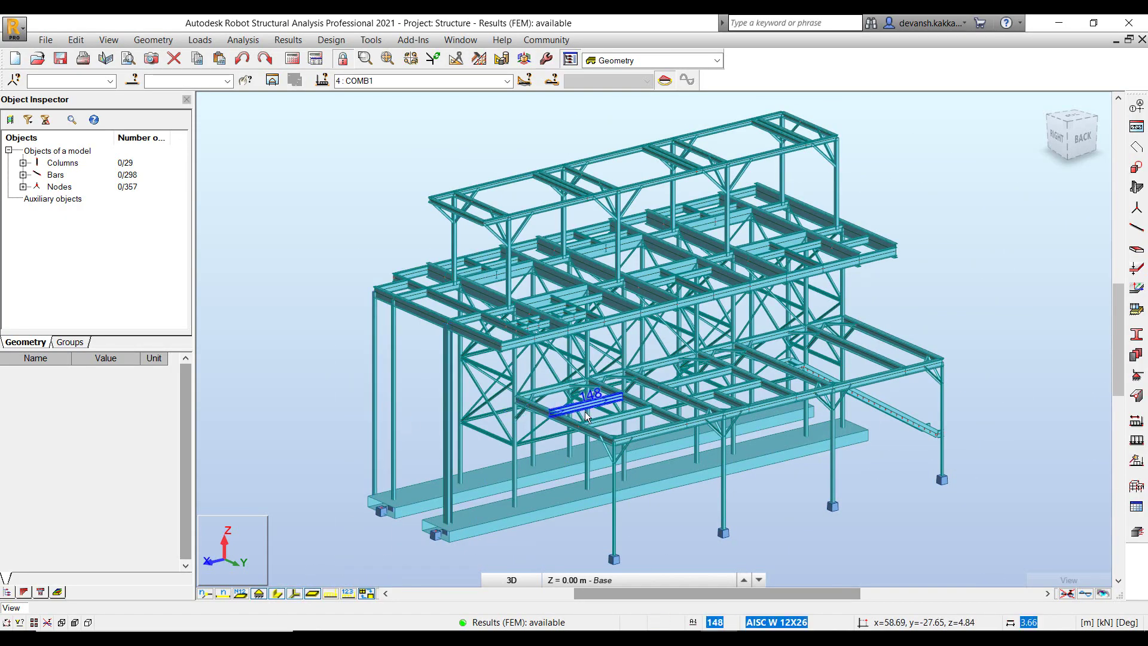